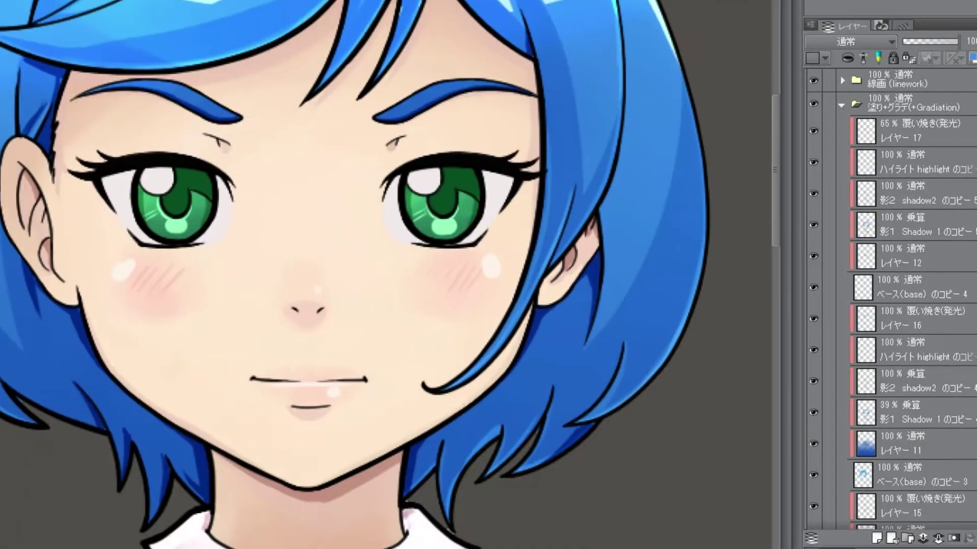
Collapse the 塗り+グラデ(+Gradiation) layer folder
scroll(504, 326, "down", 4)
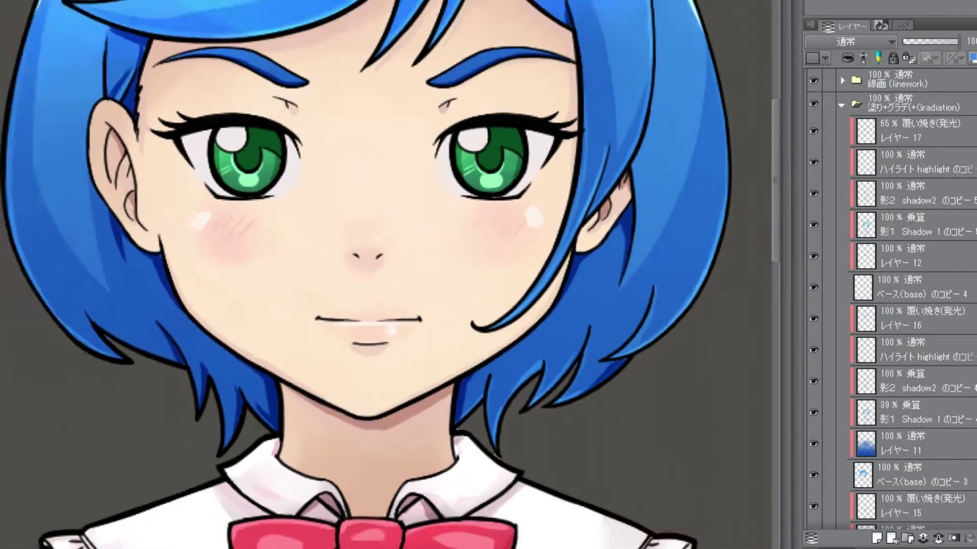
scroll(585, 86, "down", 4)
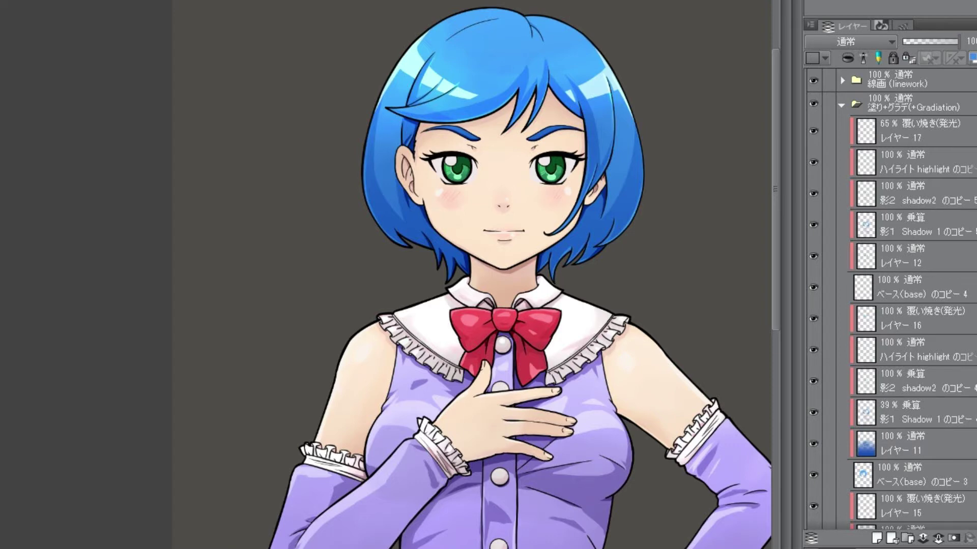
scroll(509, 325, "down", 4)
scroll(529, 407, "up", 3)
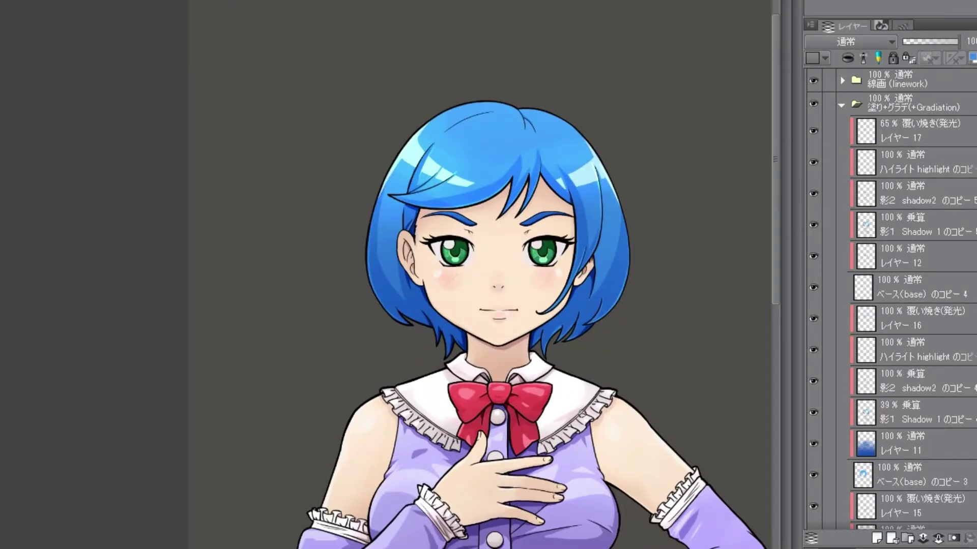
left_click_drag(583, 413, 579, 397)
left_click(841, 105)
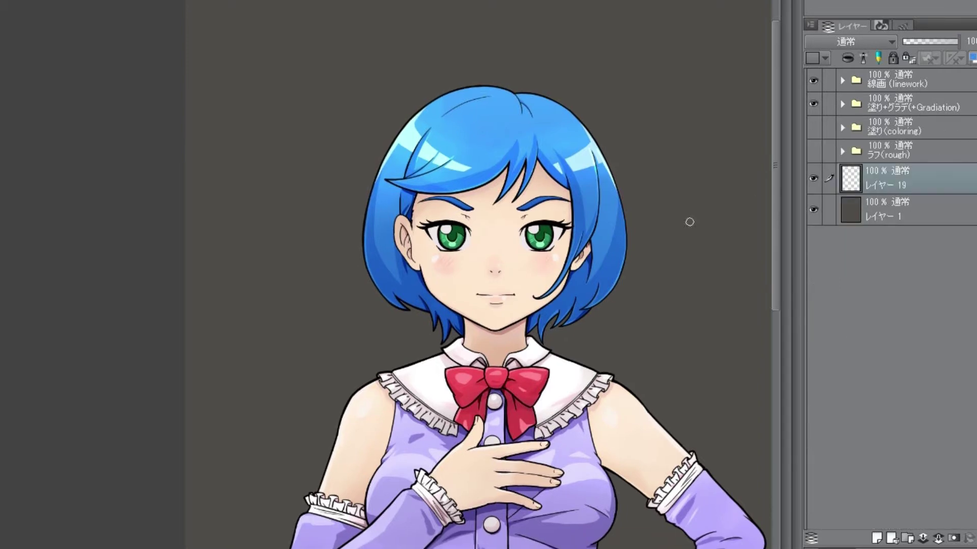
Toggle the visibility of the 線画 (linework) folder to compare the artwork with and without its outlines
left_click(896, 81)
left_click(813, 80)
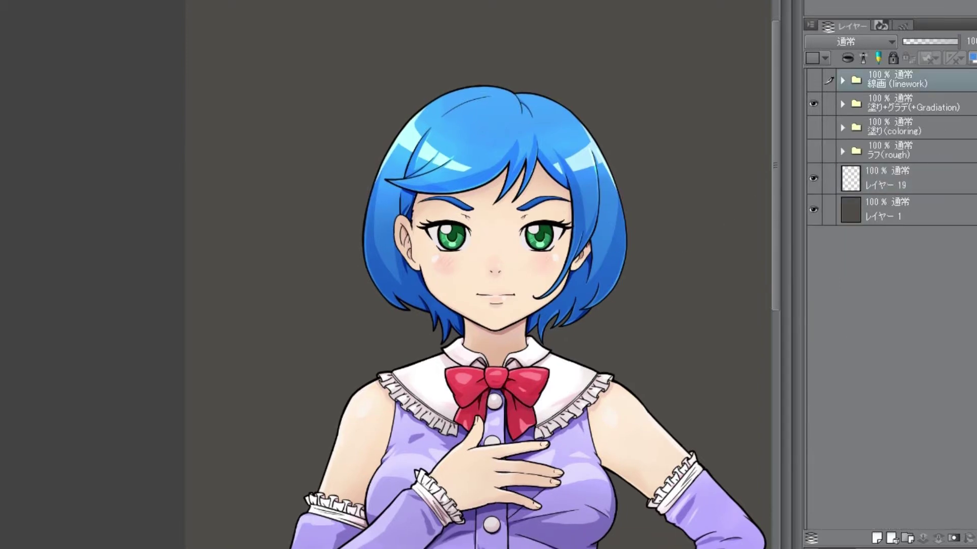
left_click(814, 80)
left_click(814, 81)
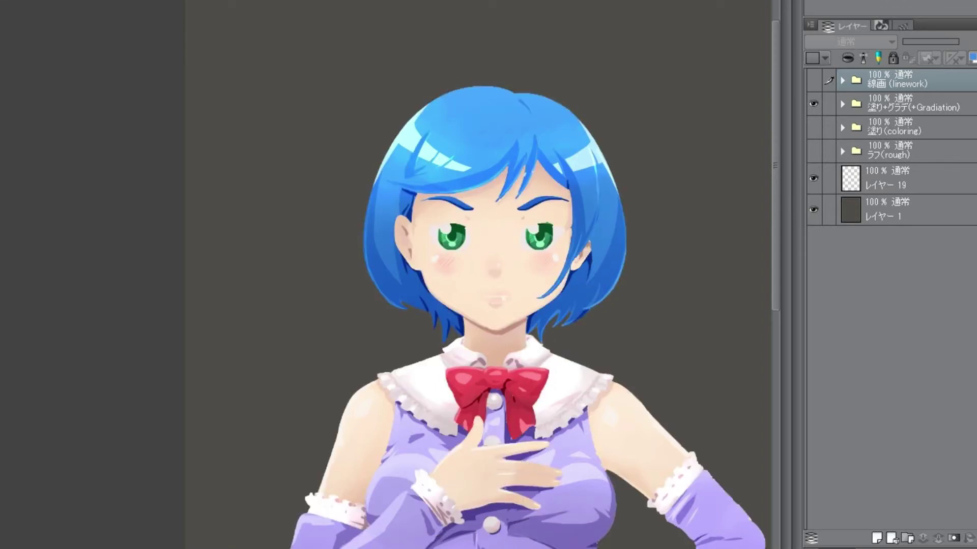
left_click(814, 80)
Check the 線画 のコピー 3 layer inside the linework folder by hiding and showing it, leaving the folder collapsed
left_click(843, 81)
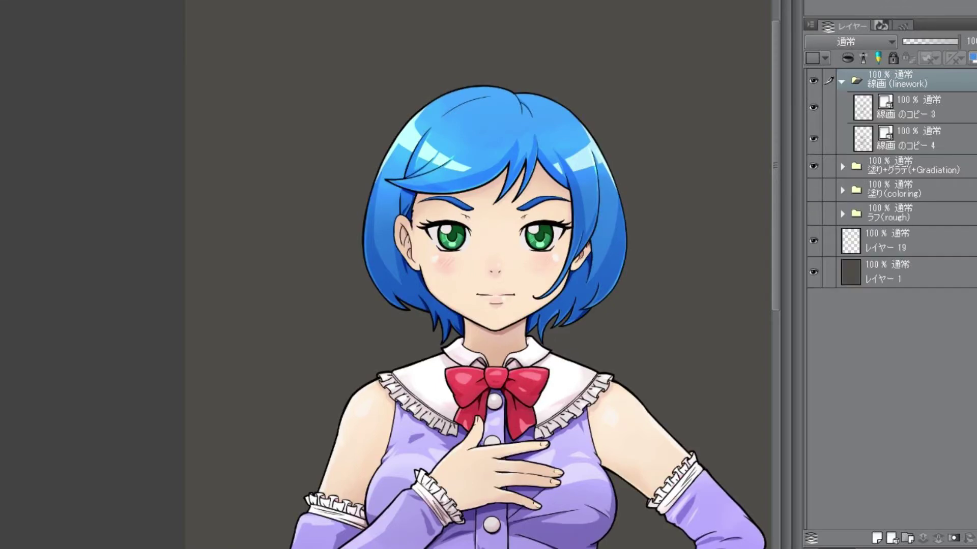
left_click(916, 108)
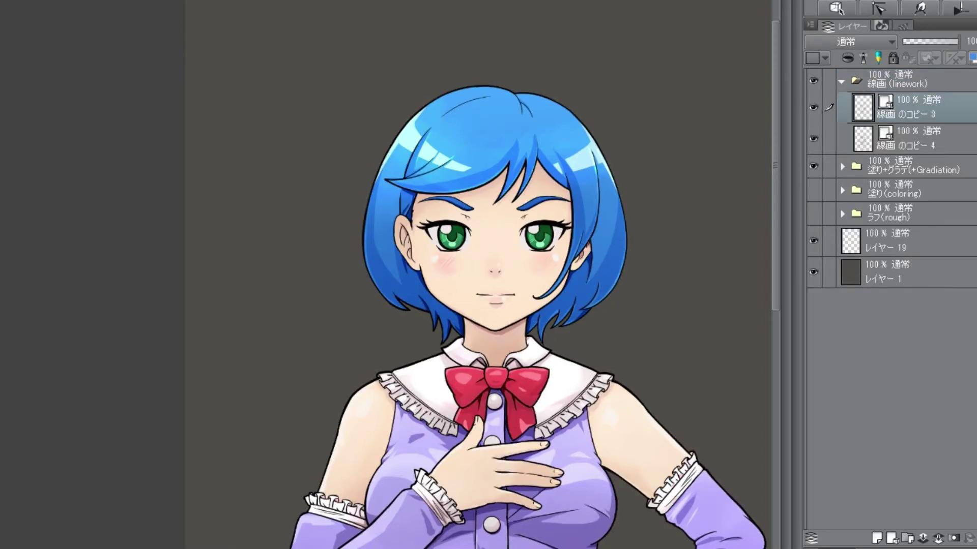
left_click(813, 107)
left_click(813, 107)
left_click(813, 107)
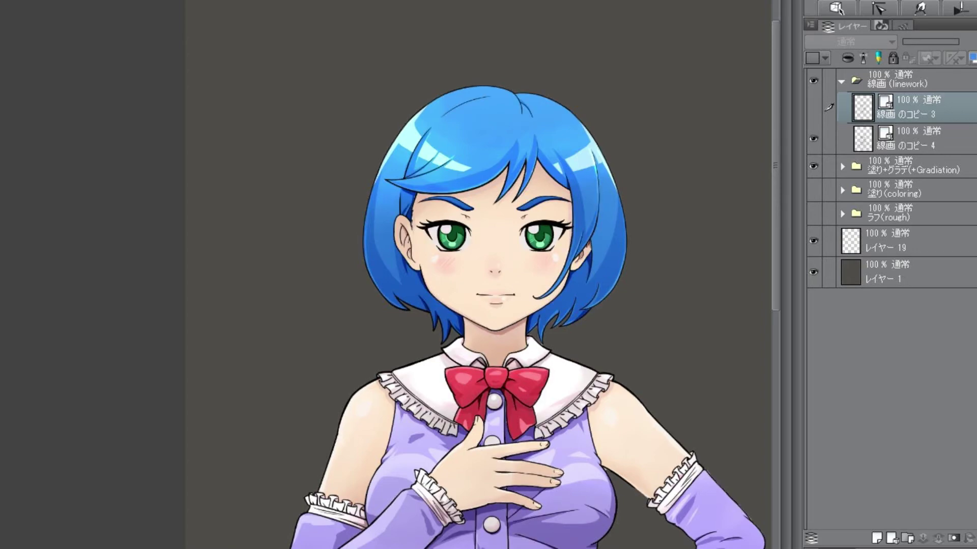
left_click(813, 107)
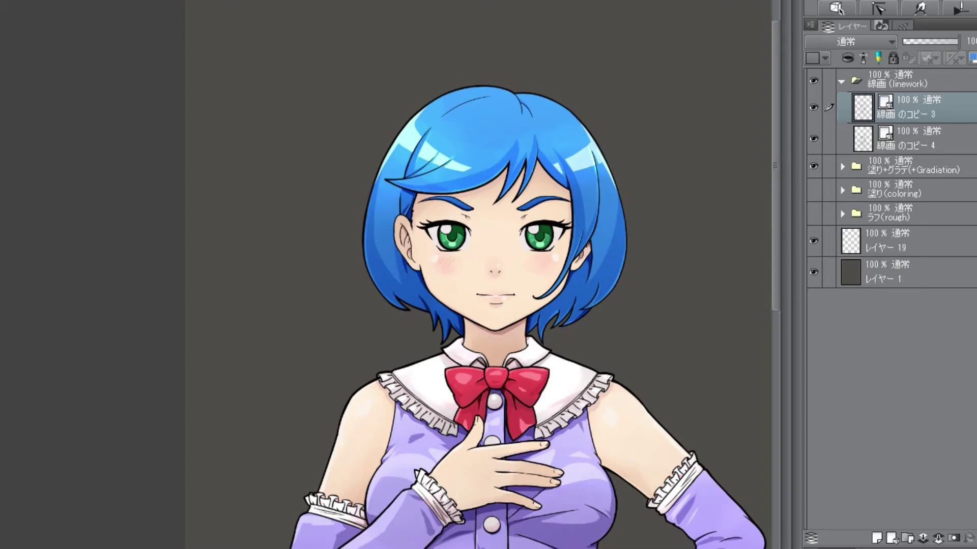
left_click(841, 81)
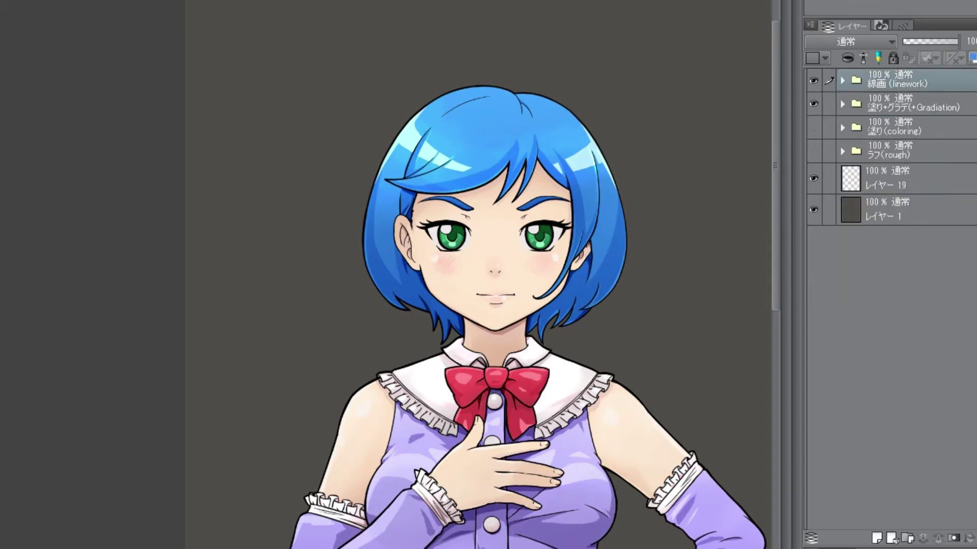
Mark the linework folder with the blue palette colour and add a new layer above it, clipped to the folder
left_click(825, 58)
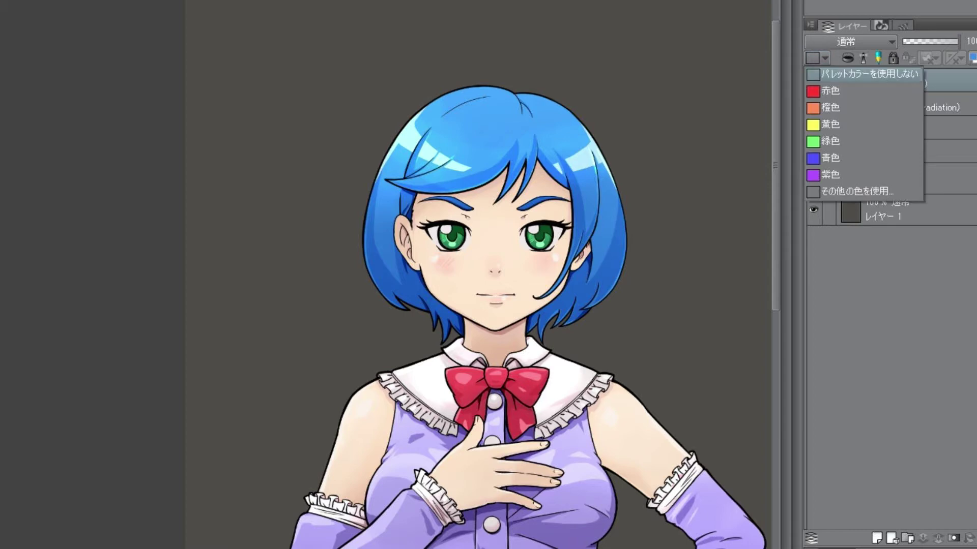
left_click(845, 157)
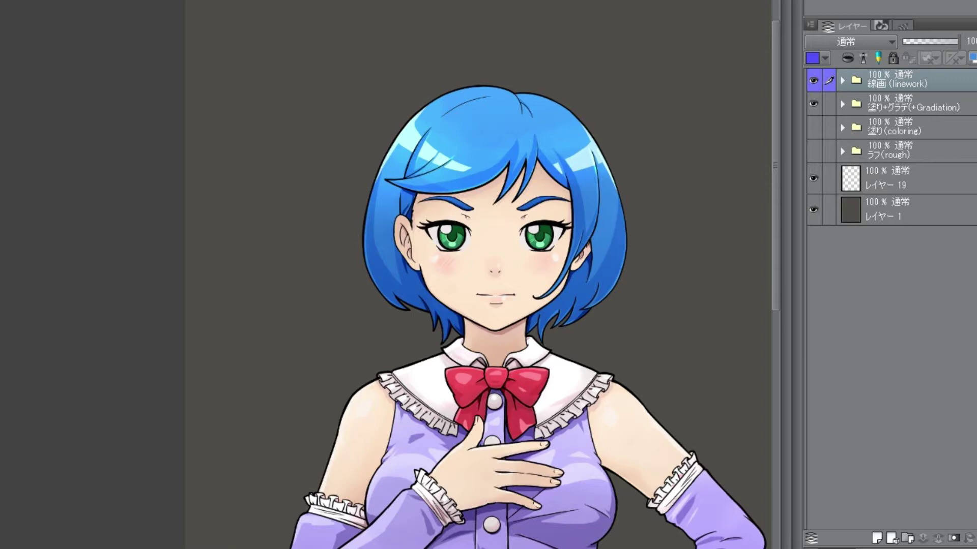
left_click(876, 537)
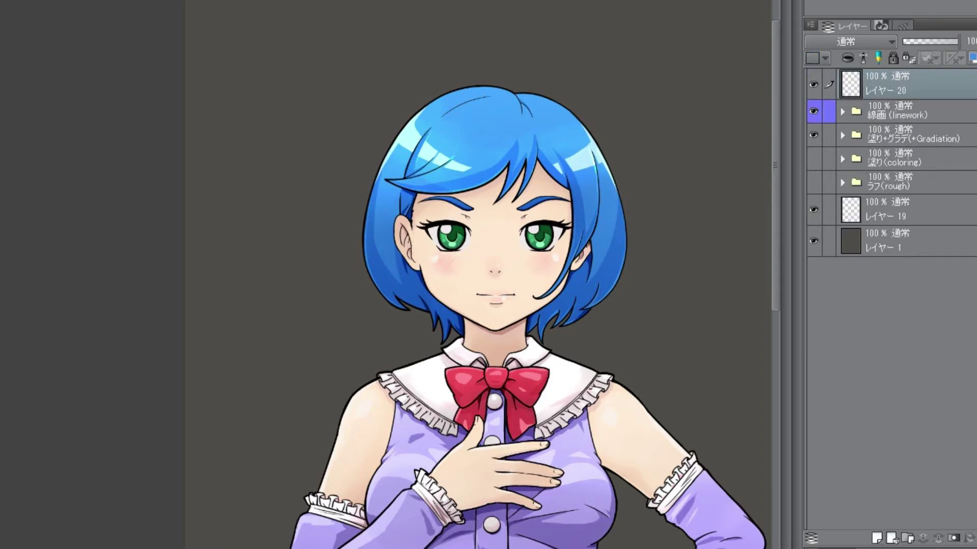
left_click(847, 58)
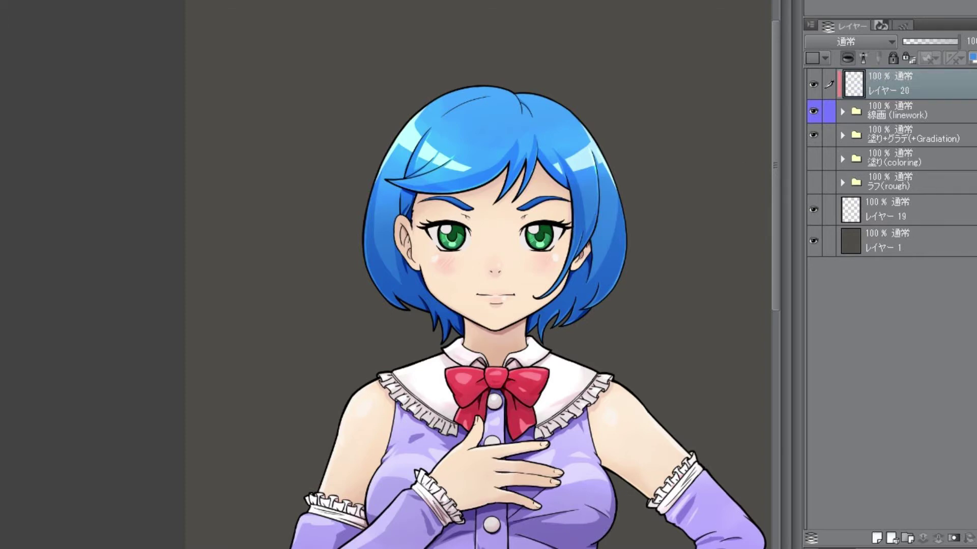
Fill the entire clipped layer above the linework folder with dark blue, leaving nothing selected
scroll(585, 254, "up", 4)
left_click_drag(544, 499, 565, 351)
scroll(625, 233, "down", 4)
scroll(613, 239, "down", 1)
scroll(588, 289, "up", 6)
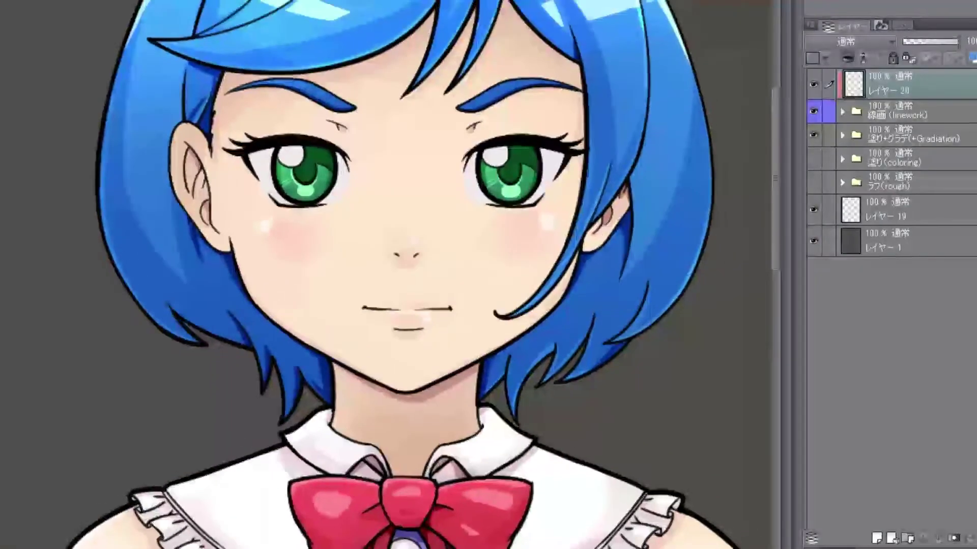
scroll(618, 225, "down", 3)
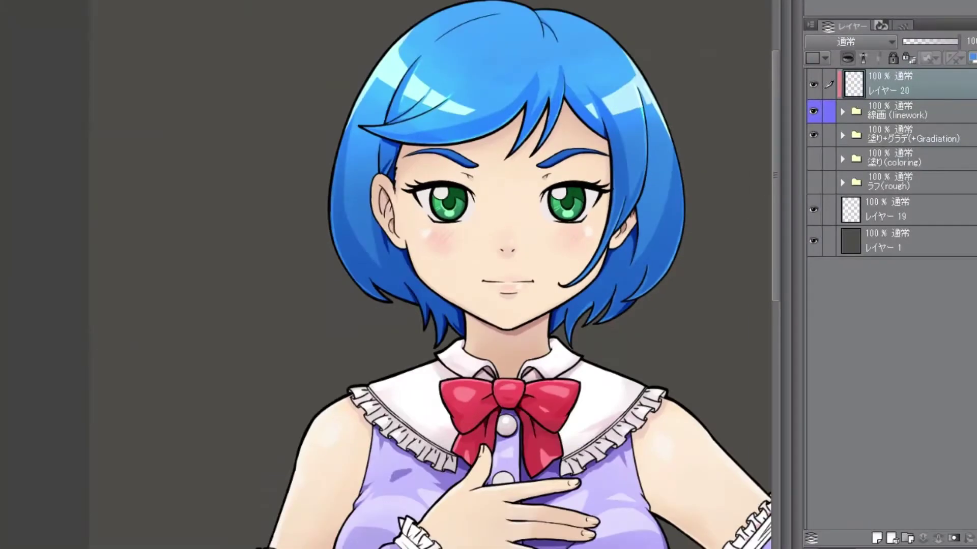
key("ctrl+a")
key("alt+BackSpace")
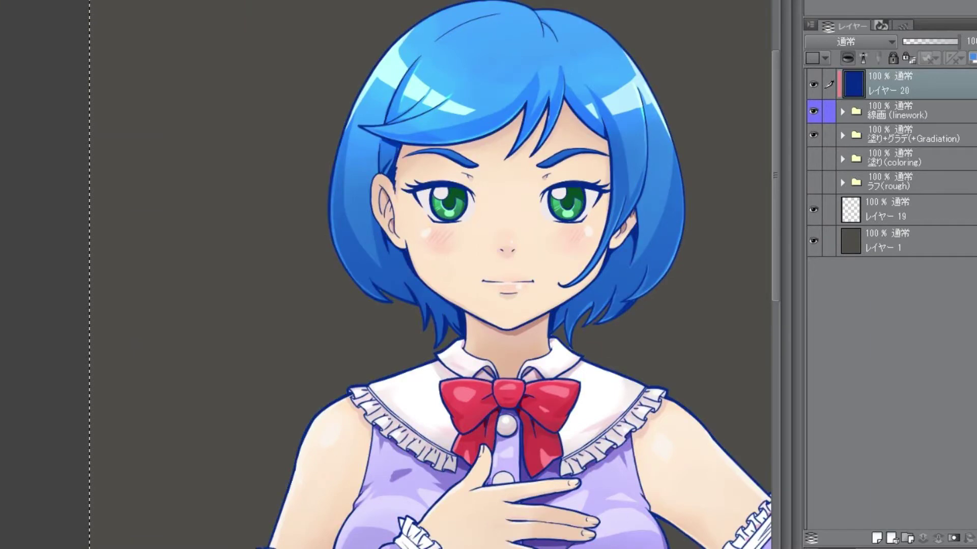
key("ctrl+d")
Reduce the opacity of the dark blue clipped layer to 42%
scroll(694, 283, "down", 2)
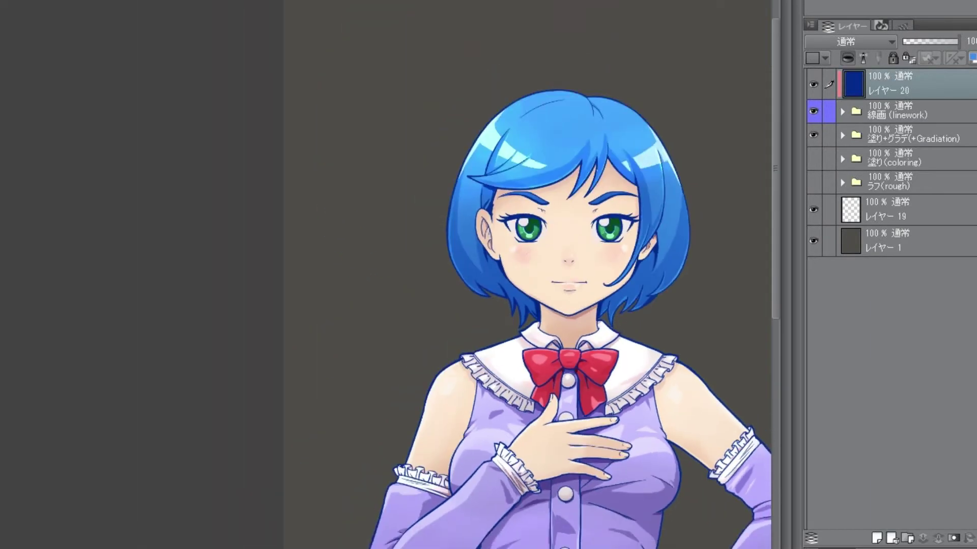
left_click_drag(694, 283, 629, 210)
scroll(712, 458, "down", 1)
left_click_drag(712, 433, 712, 458)
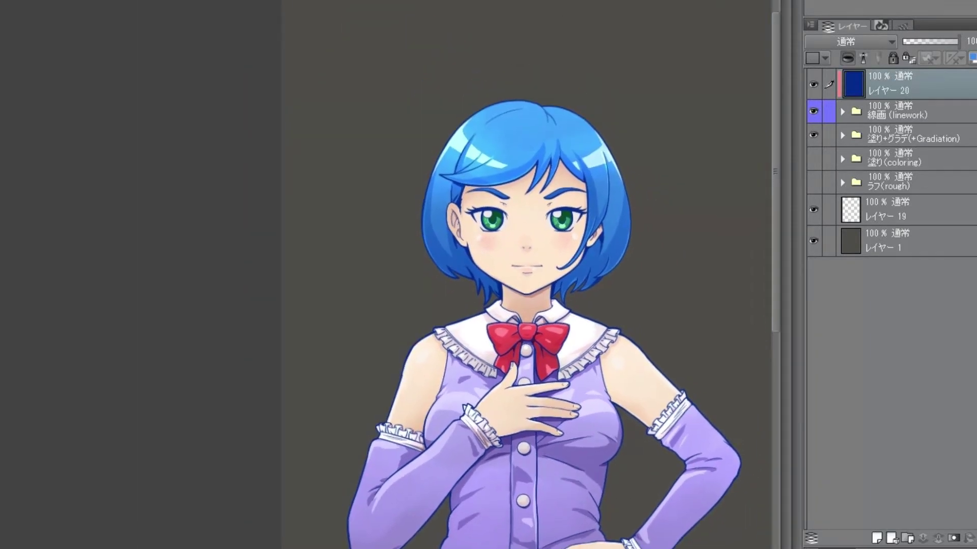
scroll(720, 471, "up", 2)
scroll(641, 397, "up", 1)
left_click_drag(641, 397, 650, 464)
left_click_drag(713, 431, 728, 468)
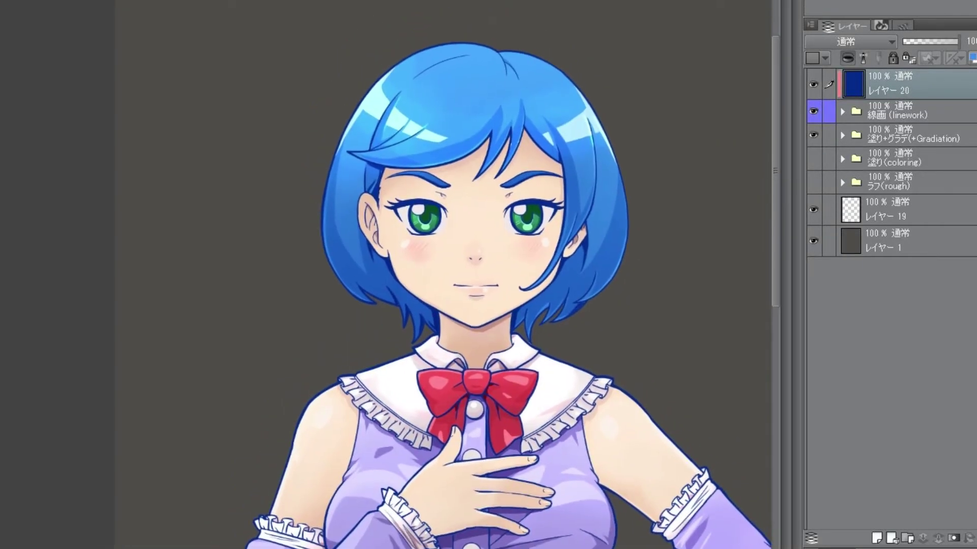
scroll(727, 468, "up", 1)
left_click_drag(959, 41, 926, 41)
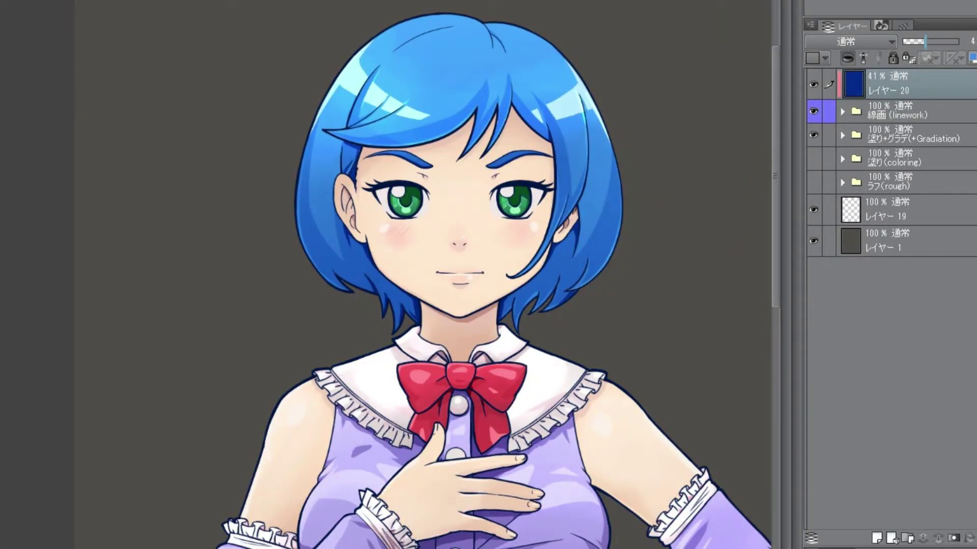
left_click_drag(925, 42, 926, 42)
Compare the outlines up close with and without the dark blue clipped layer by toggling its visibility, leaving it shown
left_click_drag(605, 426, 602, 343)
scroll(602, 344, "down", 8)
left_click_drag(625, 397, 603, 429)
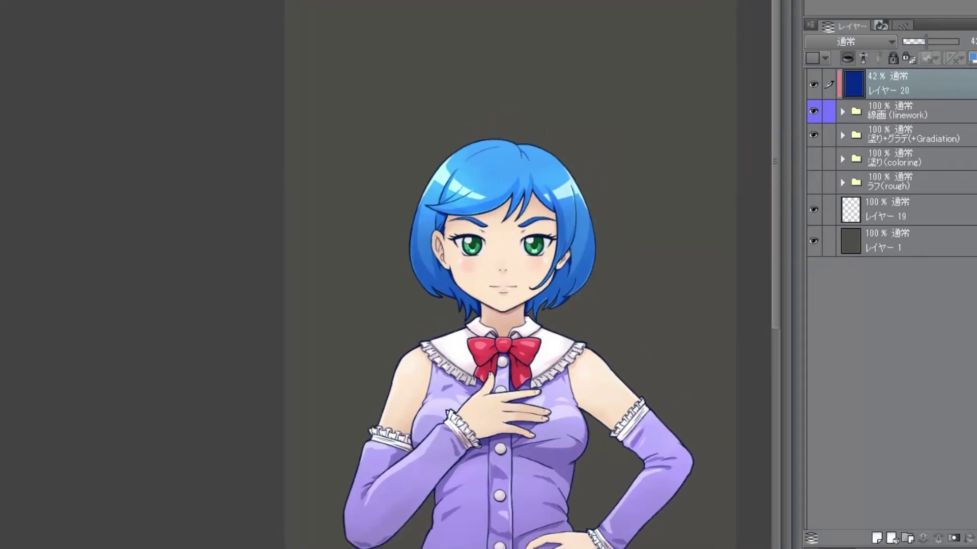
scroll(611, 437, "up", 7)
left_click_drag(550, 326, 652, 505)
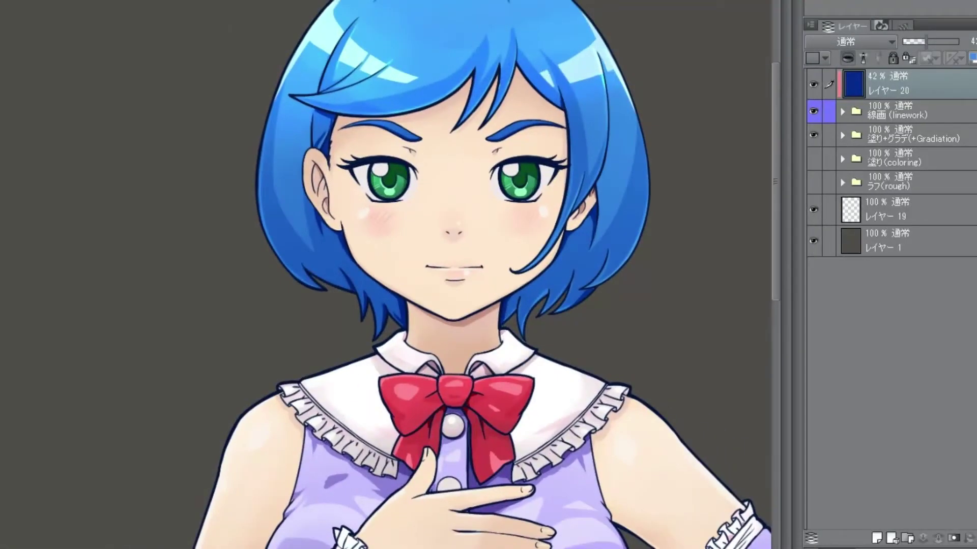
scroll(692, 442, "down", 5)
left_click_drag(692, 443, 670, 402)
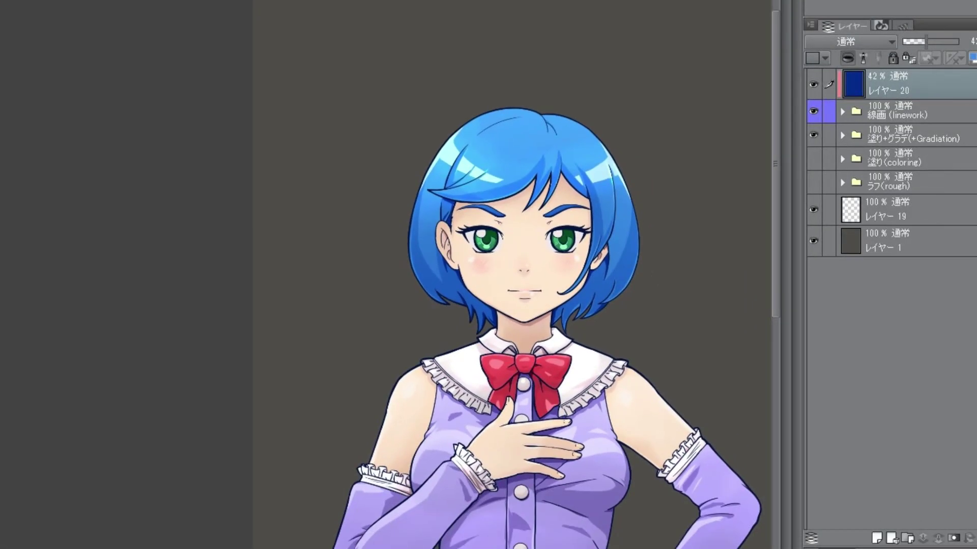
left_click(813, 84)
scroll(617, 320, "up", 9)
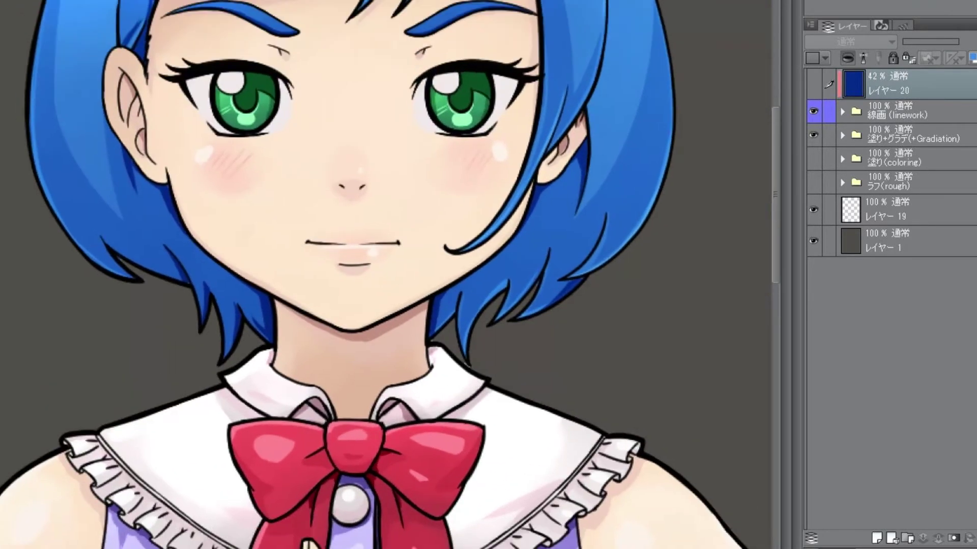
left_click_drag(617, 320, 663, 440)
left_click_drag(406, 274, 423, 306)
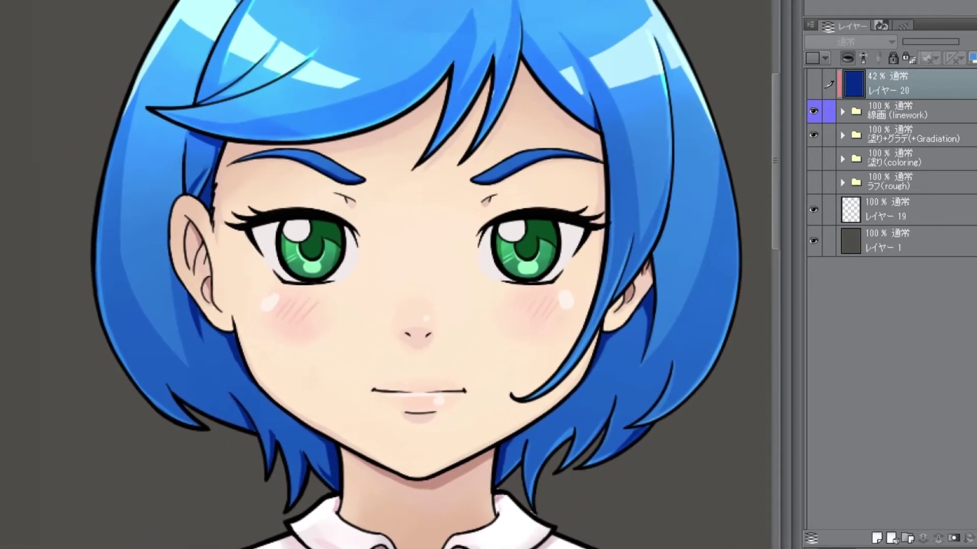
left_click(814, 85)
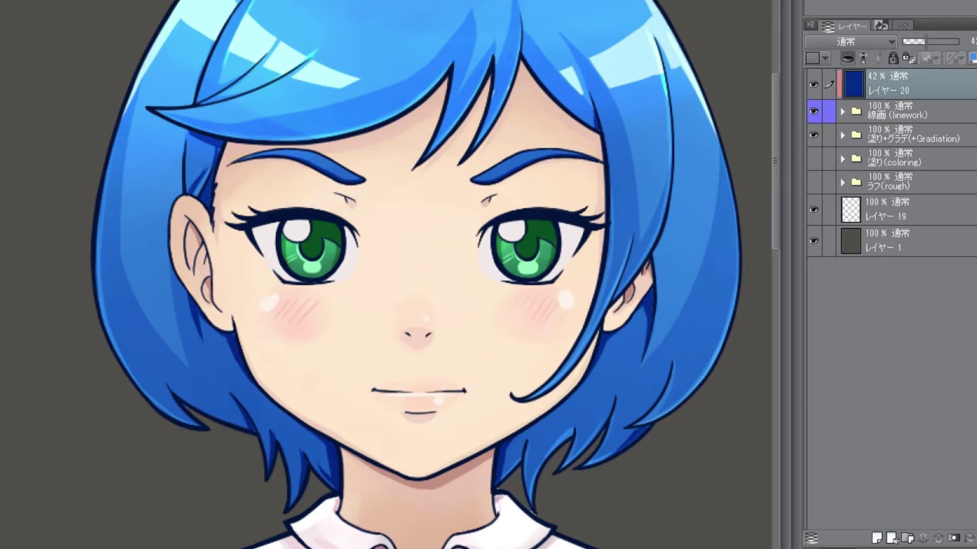
left_click(813, 84)
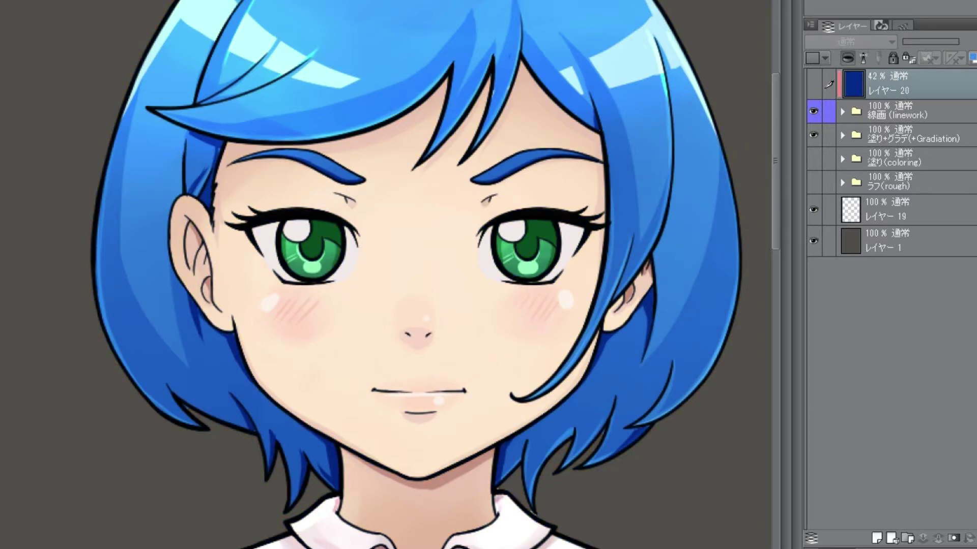
left_click(813, 84)
left_click(813, 84)
left_click(813, 84)
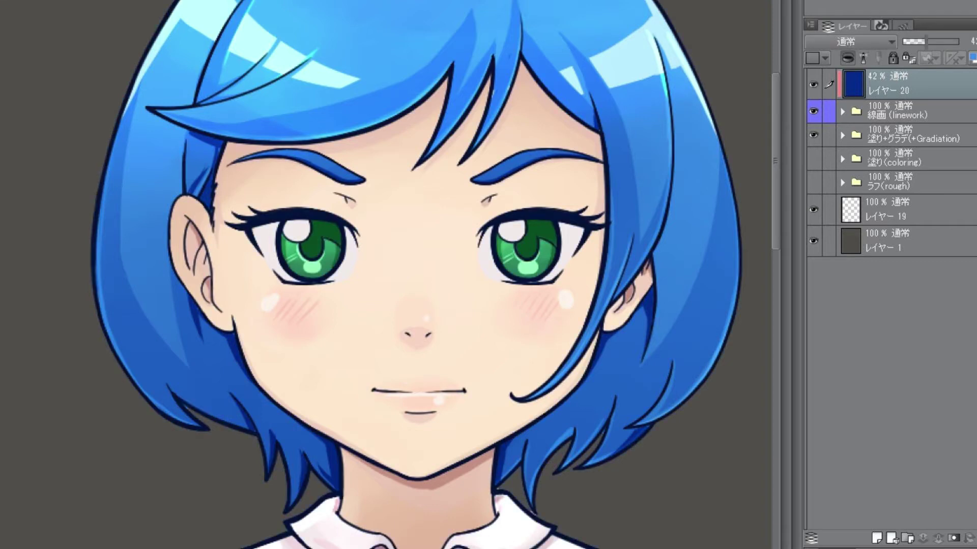
left_click(814, 85)
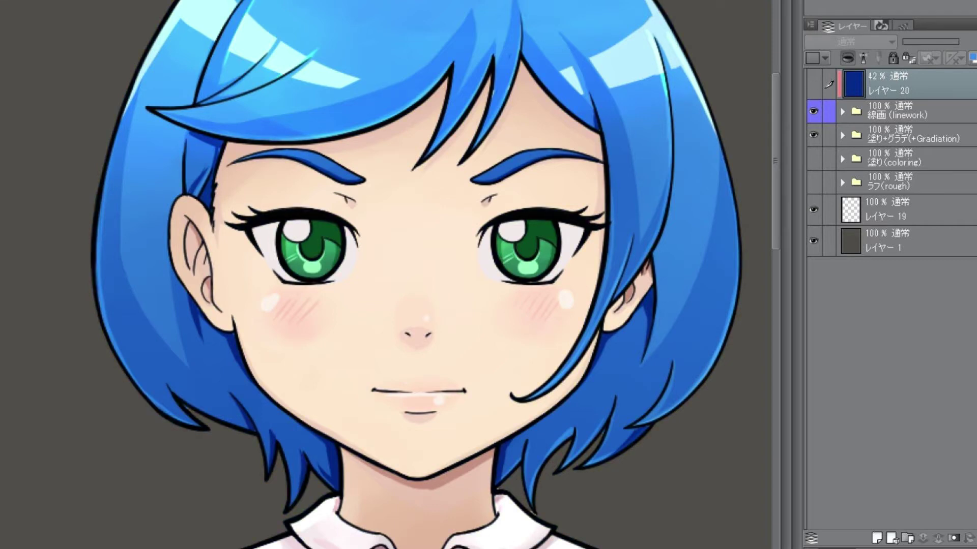
left_click(813, 84)
Add a new layer on top and paint soft pale blue strokes around both sides of the hair and over the shoulders
scroll(592, 318, "down", 4)
left_click_drag(592, 318, 547, 217)
scroll(547, 217, "down", 1)
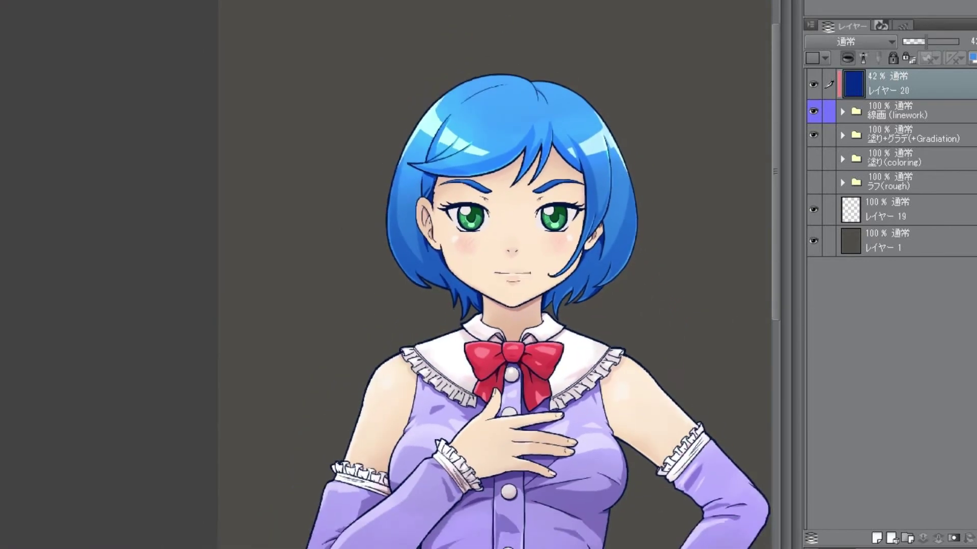
left_click(876, 538)
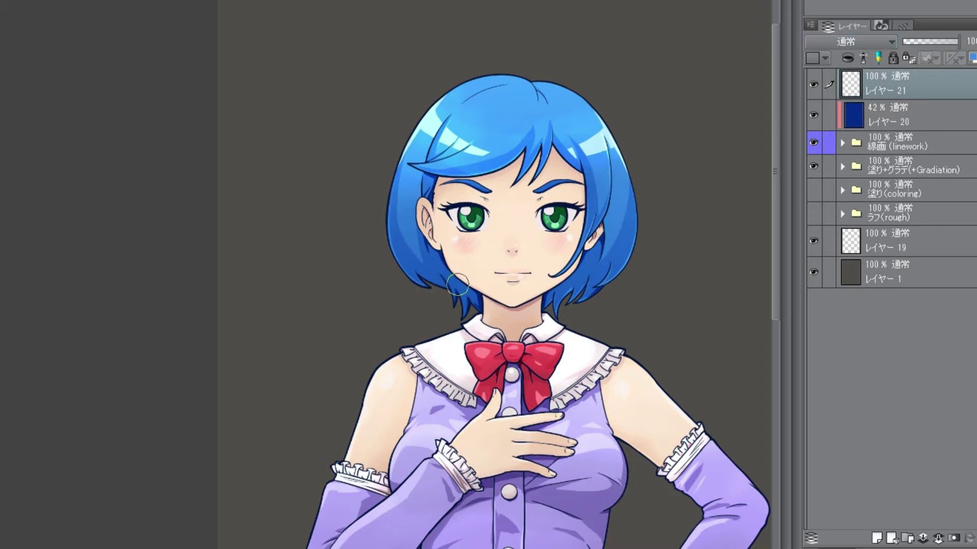
mouse_move(388, 327)
left_mouse_down()
mouse_move(399, 341)
mouse_move(422, 310)
mouse_move(349, 375)
mouse_move(363, 365)
mouse_move(337, 414)
mouse_move(420, 75)
mouse_move(379, 92)
mouse_move(408, 114)
mouse_move(371, 185)
mouse_move(404, 76)
left_mouse_up()
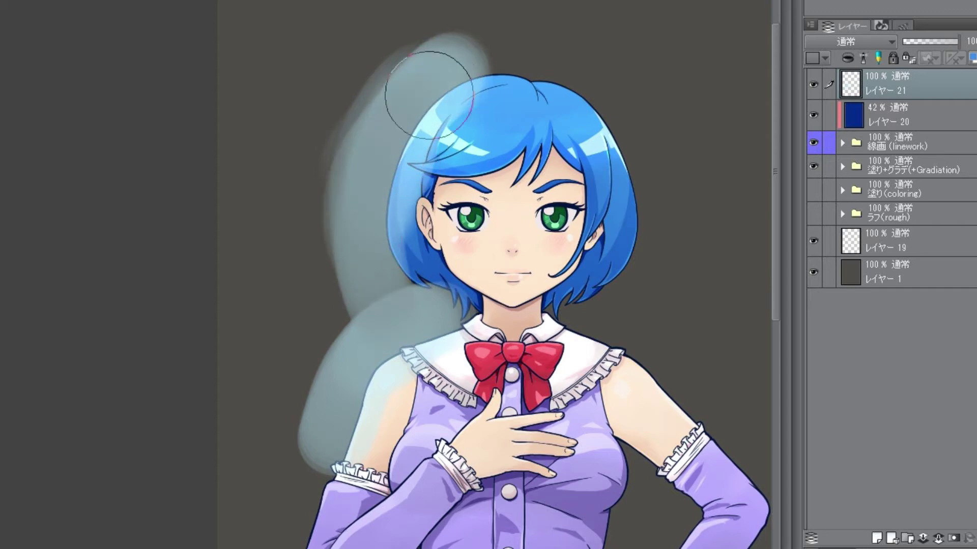
mouse_move(602, 71)
left_mouse_down()
mouse_move(621, 83)
mouse_move(647, 135)
mouse_move(623, 96)
mouse_move(643, 284)
mouse_move(611, 323)
mouse_move(672, 365)
mouse_move(695, 399)
left_mouse_up()
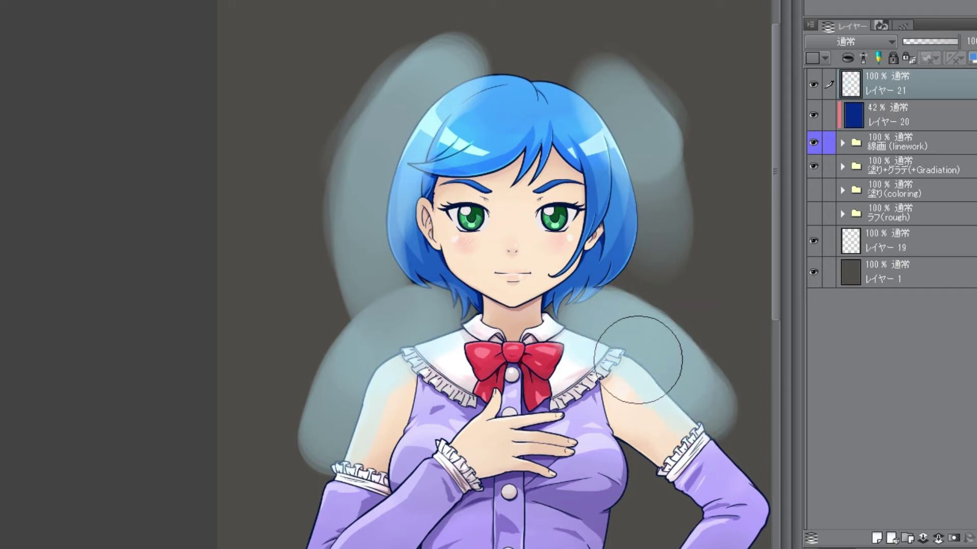
Continue painting soft pale blue strokes around the character's shoulders, waist and the gap inside the bent arm
left_click_drag(638, 360, 573, 176)
mouse_move(584, 331)
left_mouse_down()
mouse_move(563, 394)
mouse_move(552, 403)
mouse_move(554, 381)
mouse_move(595, 339)
mouse_move(511, 408)
left_mouse_up()
mouse_move(346, 386)
left_mouse_down()
mouse_move(320, 463)
mouse_move(305, 436)
mouse_move(327, 404)
mouse_move(334, 419)
left_mouse_up()
left_click_drag(508, 351, 581, 444)
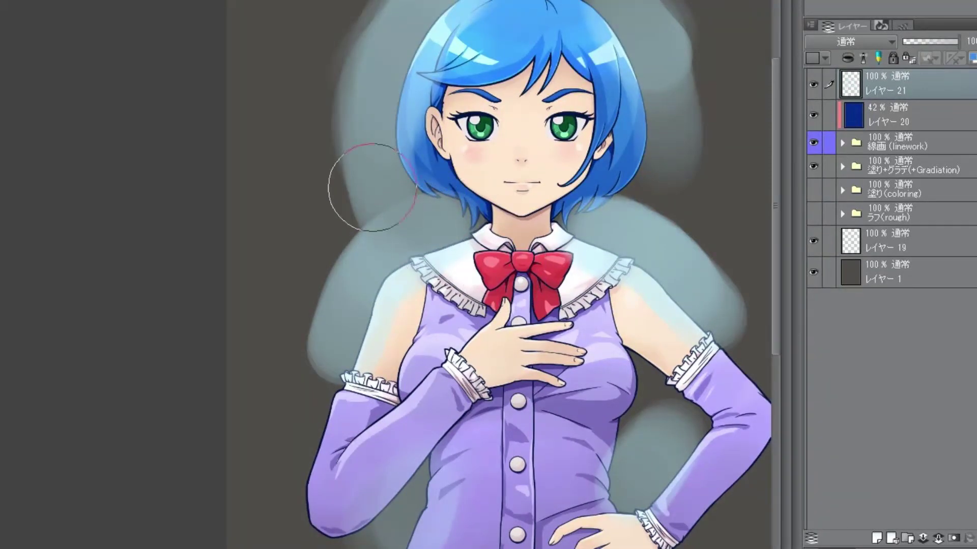
left_click_drag(452, 165, 456, 246)
mouse_move(420, 299)
left_mouse_down()
mouse_move(410, 280)
mouse_move(384, 303)
left_mouse_up()
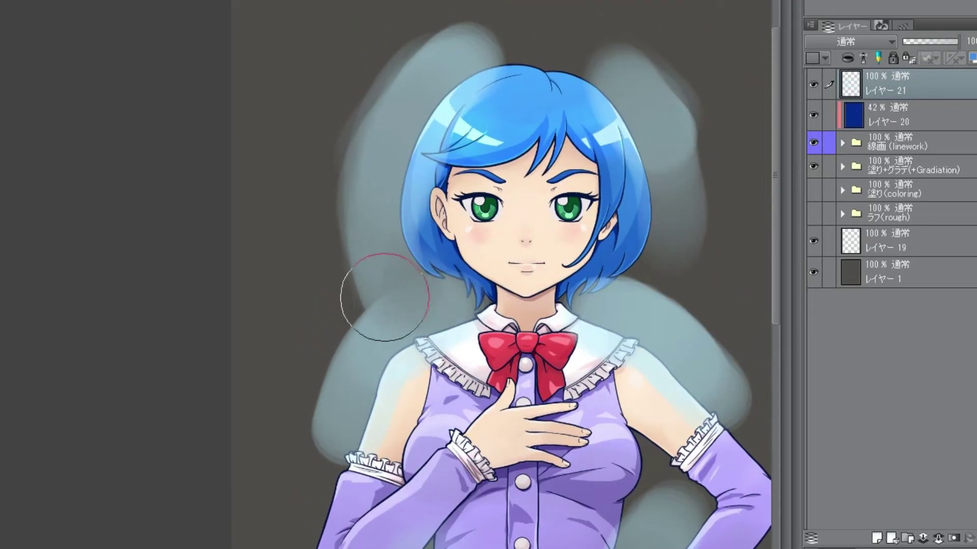
Extend the soft pale blue strokes around the outer hair, the neck and both shoulders, undoing one misplaced stroke
mouse_move(328, 224)
left_mouse_down()
mouse_move(348, 124)
mouse_move(314, 202)
mouse_move(331, 167)
mouse_move(323, 218)
mouse_move(305, 138)
mouse_move(332, 261)
mouse_move(334, 119)
left_mouse_up()
key("ctrl+z")
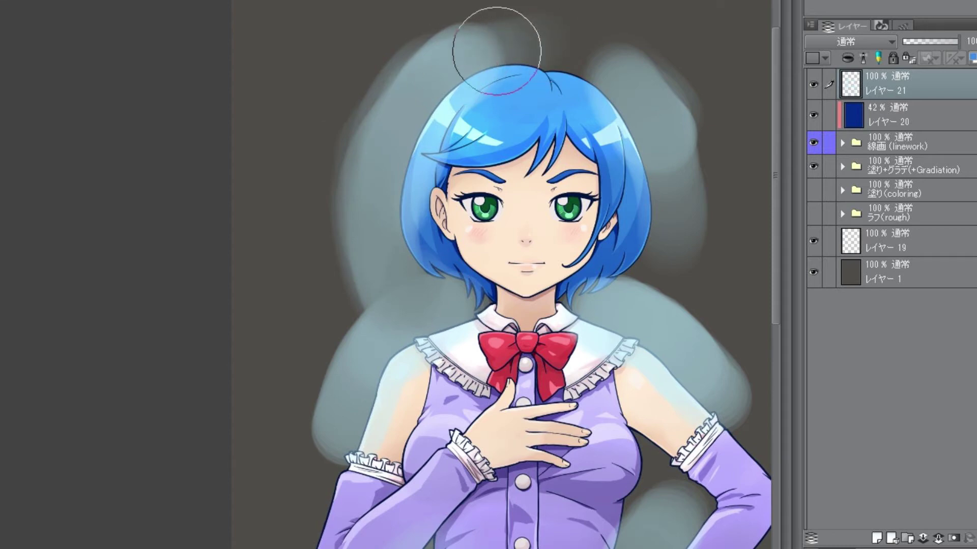
mouse_move(473, 57)
left_mouse_down()
mouse_move(412, 87)
mouse_move(436, 59)
left_mouse_up()
mouse_move(379, 293)
left_mouse_down()
mouse_move(380, 325)
mouse_move(362, 311)
mouse_move(351, 333)
mouse_move(280, 280)
left_mouse_up()
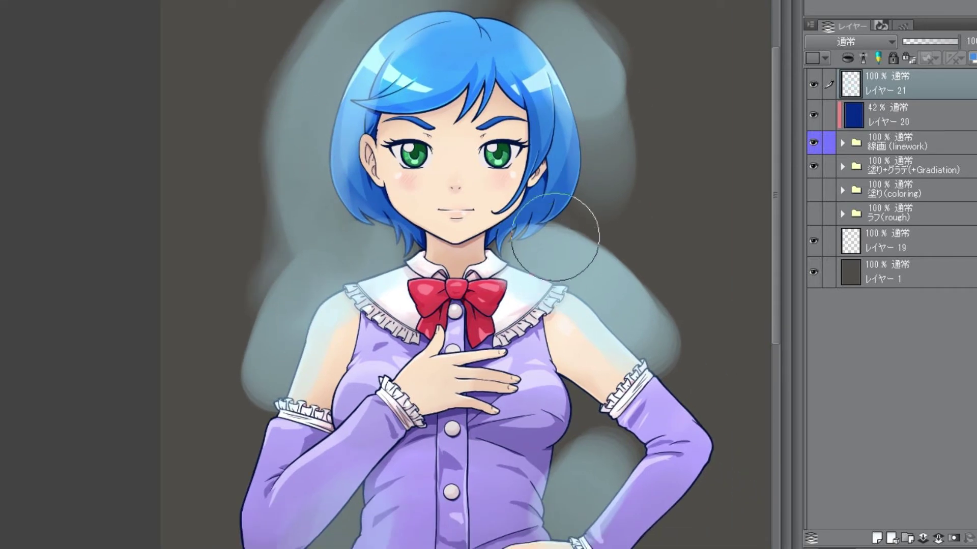
left_click_drag(550, 236, 588, 198)
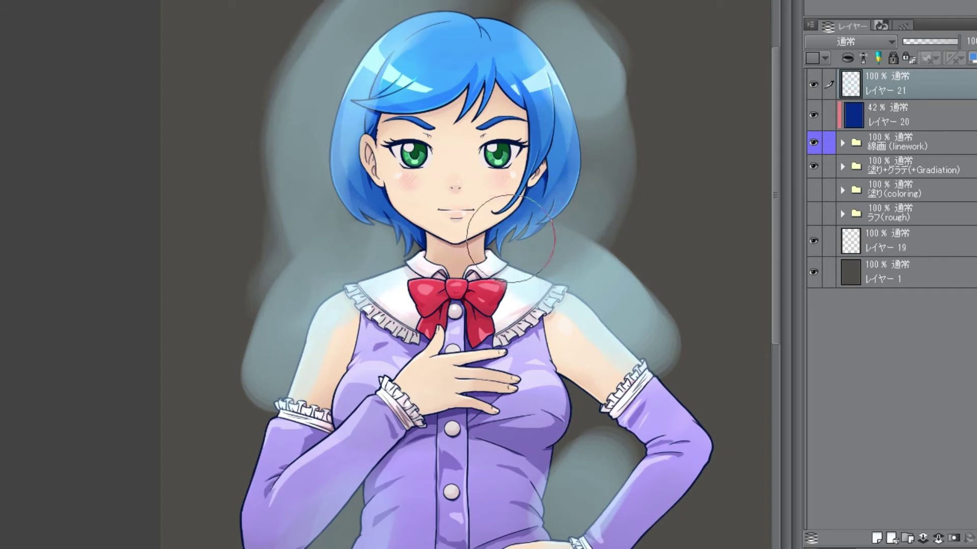
mouse_move(540, 249)
left_mouse_down()
mouse_move(639, 302)
mouse_move(636, 328)
mouse_move(664, 379)
mouse_move(563, 309)
mouse_move(656, 387)
left_mouse_up()
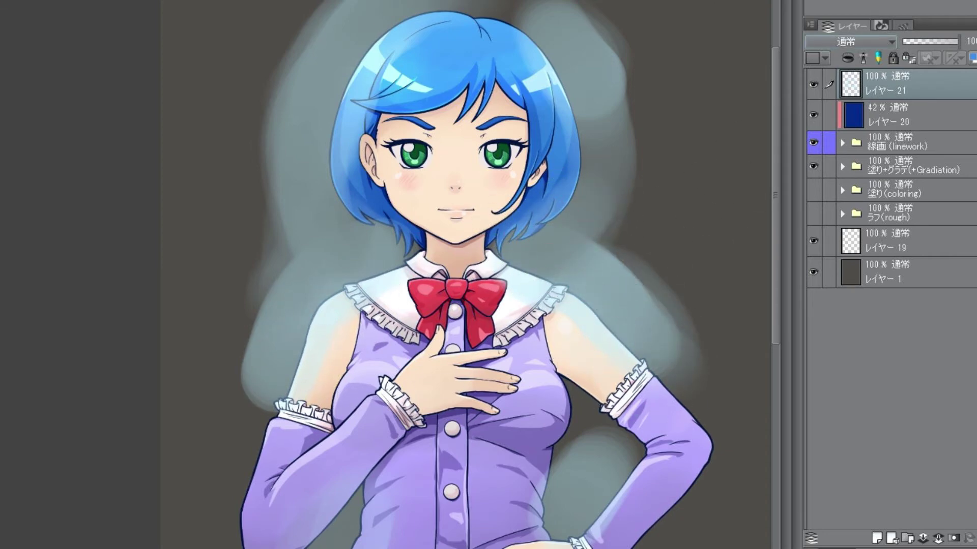
Set the blending mode of the pale blue painted layer to Screen (スクリーン)
left_click(848, 41)
left_click(824, 163)
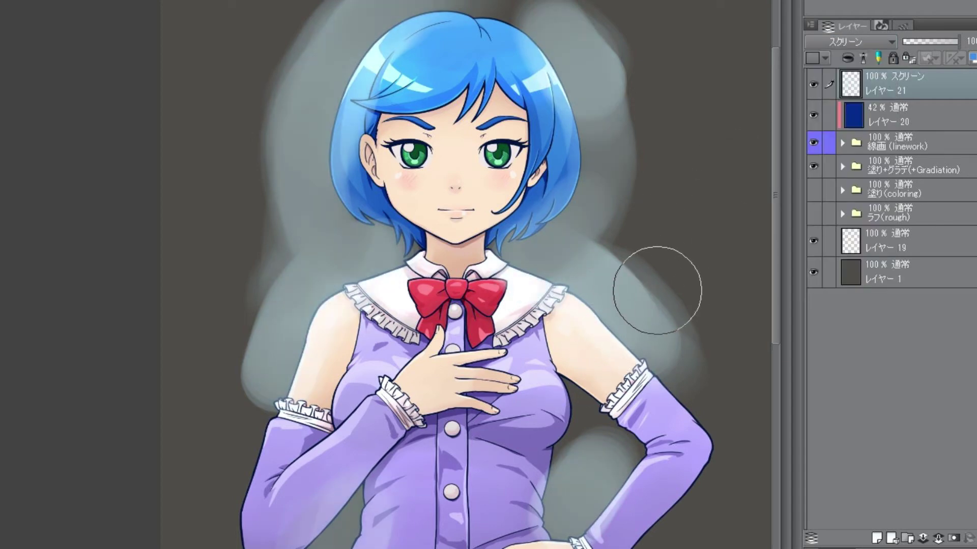
key("ctrl+0")
scroll(666, 302, "up", 3)
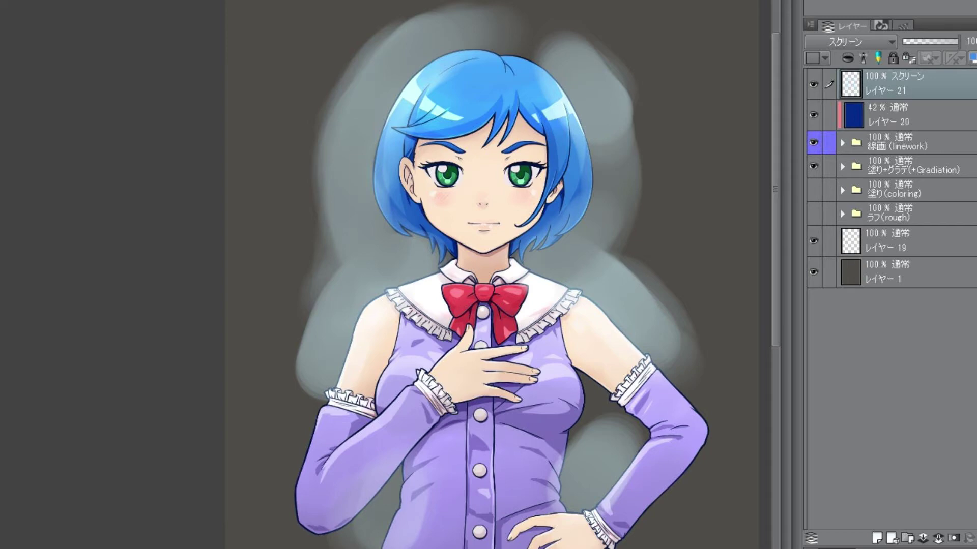
Erase the pale blue paint outside the character using an inverted selection from the 塗り+グラデ(+Gradiation) folder, leaving nothing selected
left_click(829, 166)
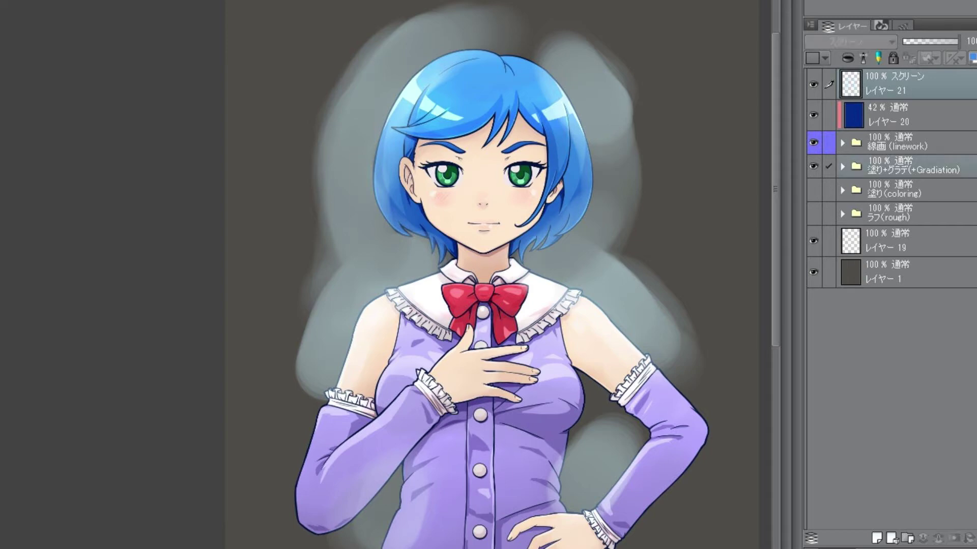
left_click(857, 167, "ctrl")
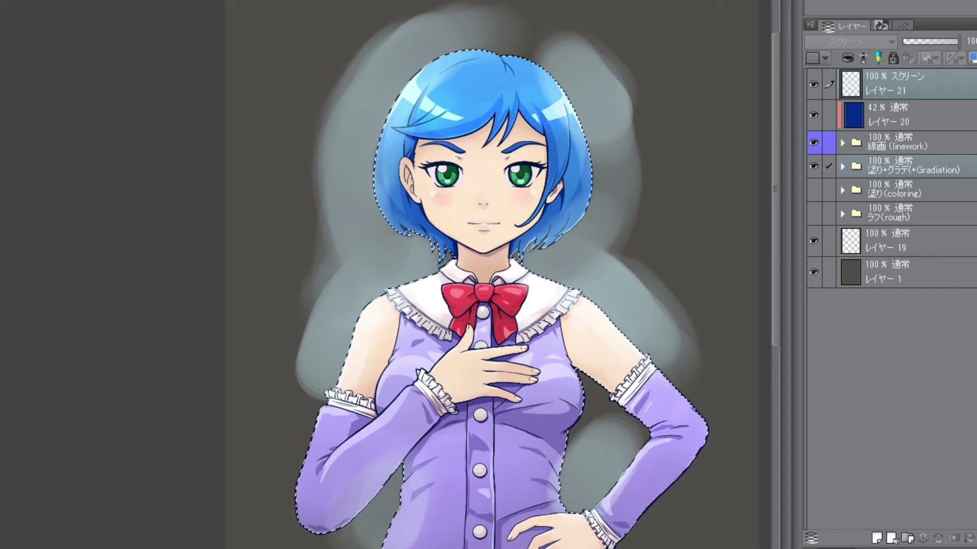
key("shift+Delete")
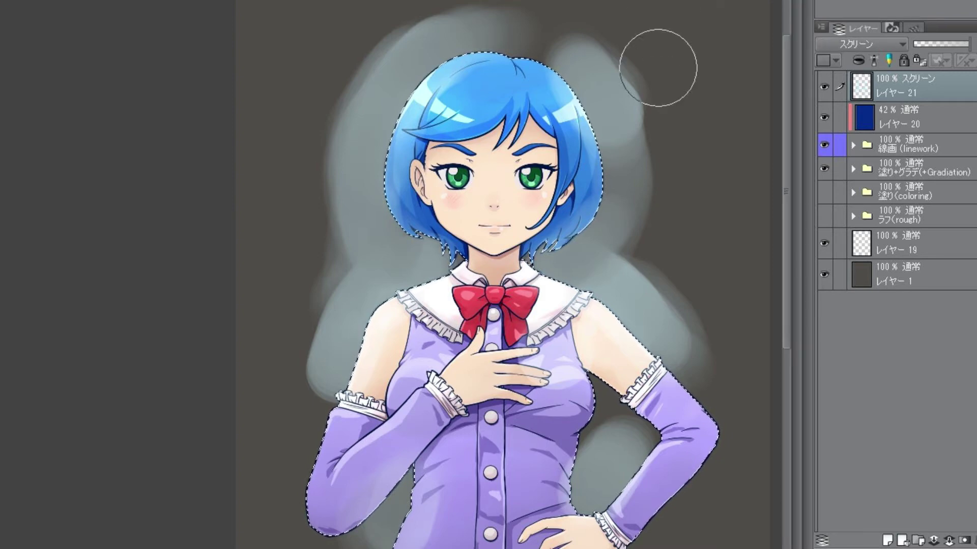
key("ctrl+shift+i")
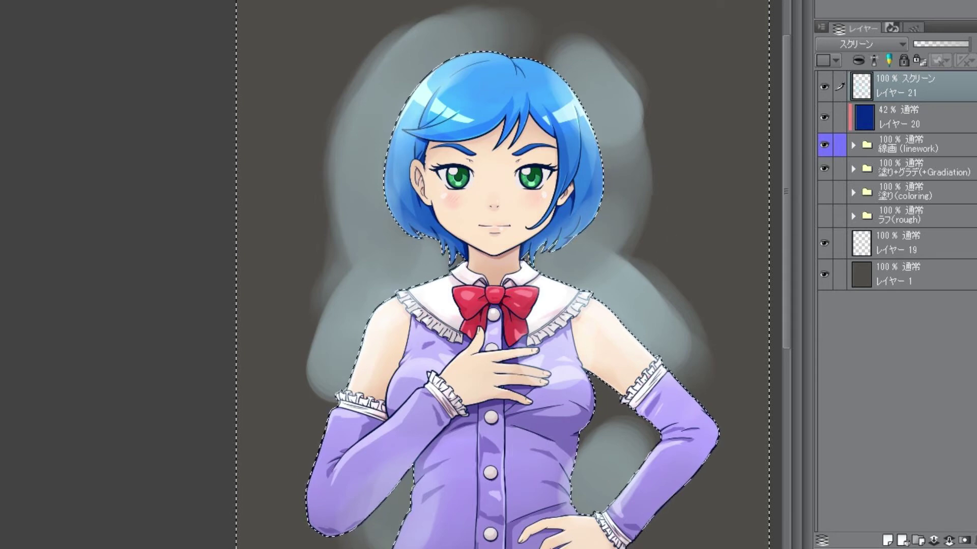
key("Delete")
key("ctrl+d")
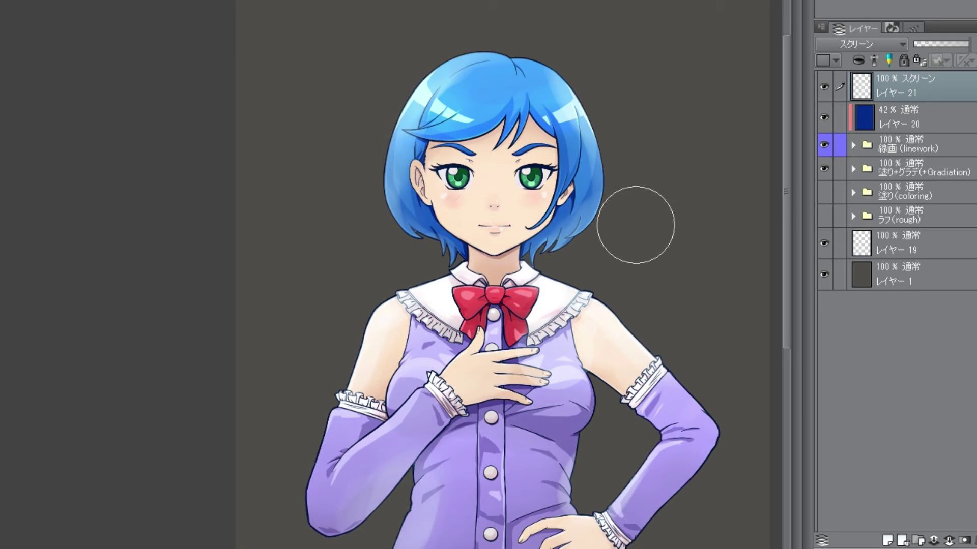
Reduce the opacity of the pale blue Screen layer to 54%
scroll(635, 225, "down", 2)
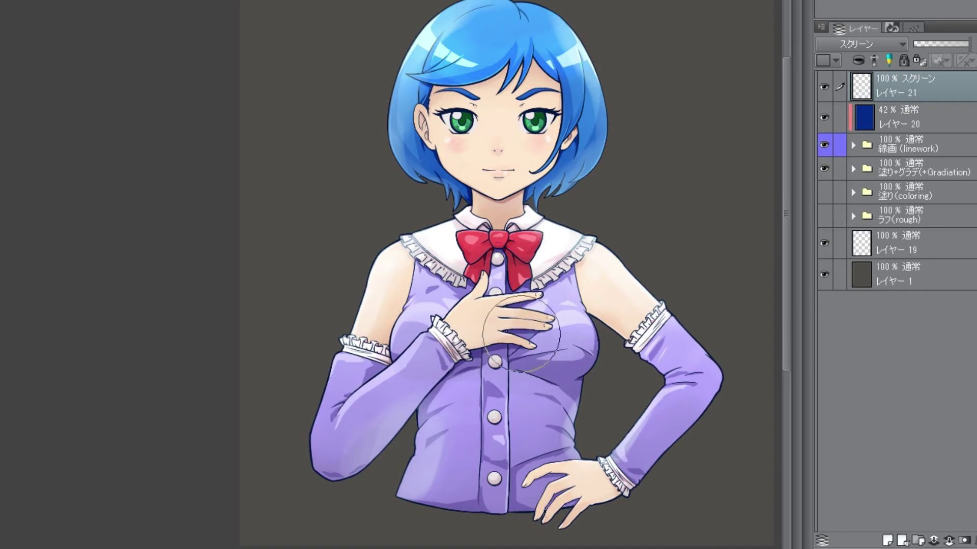
scroll(565, 251, "down", 2)
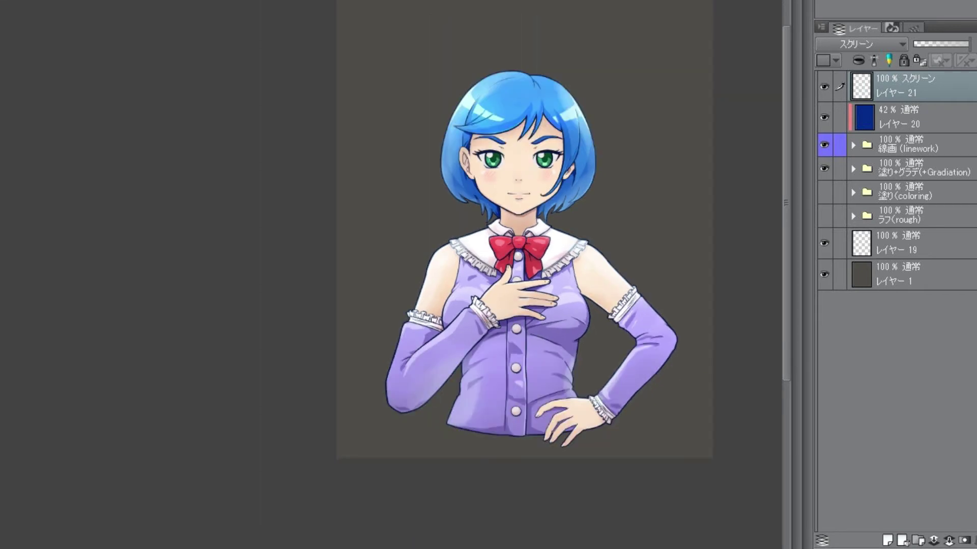
left_click_drag(565, 251, 533, 269)
left_click_drag(968, 44, 944, 44)
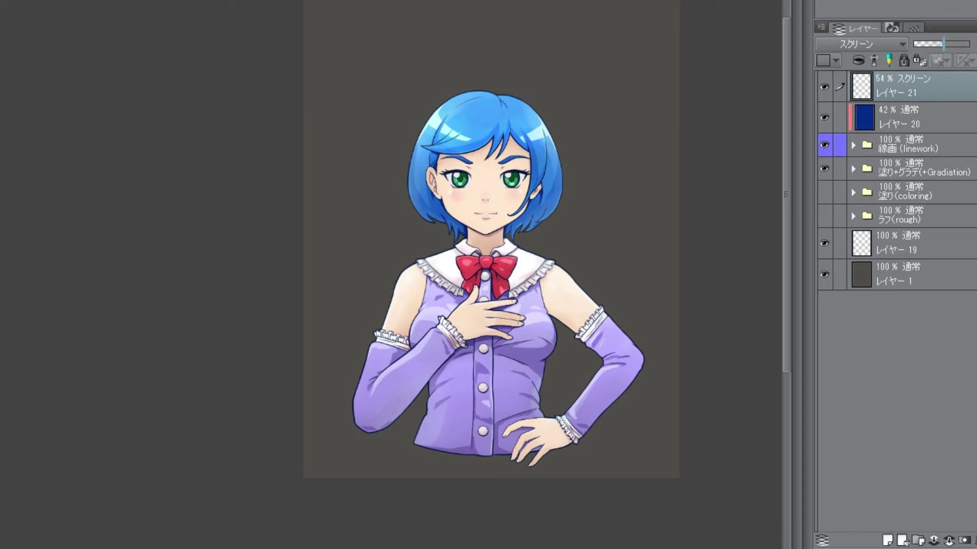
Compare the artwork with and without the pale blue Screen layer and the dark blue clipped layer, leaving both shown
scroll(499, 255, "up", 4)
left_click_drag(498, 255, 469, 270)
scroll(647, 218, "down", 3)
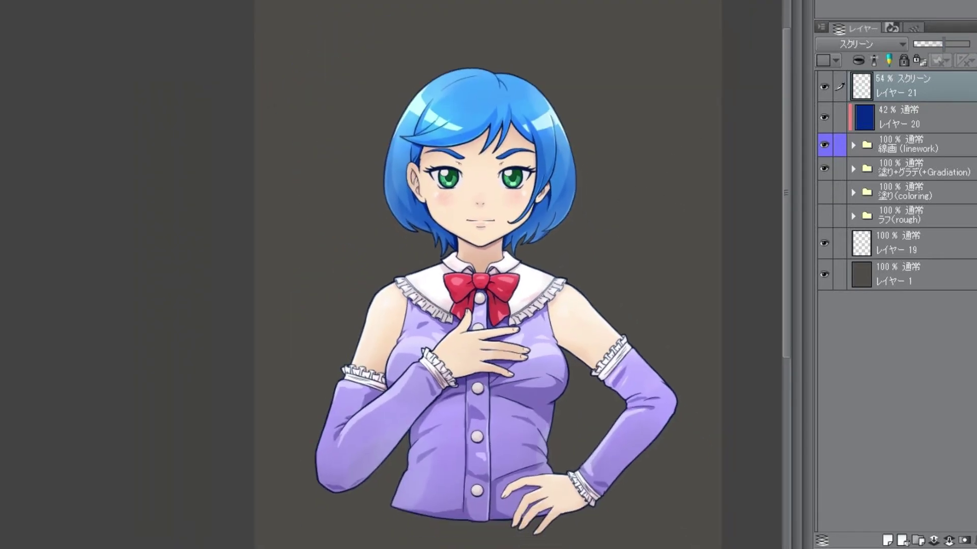
left_click_drag(824, 87, 824, 117)
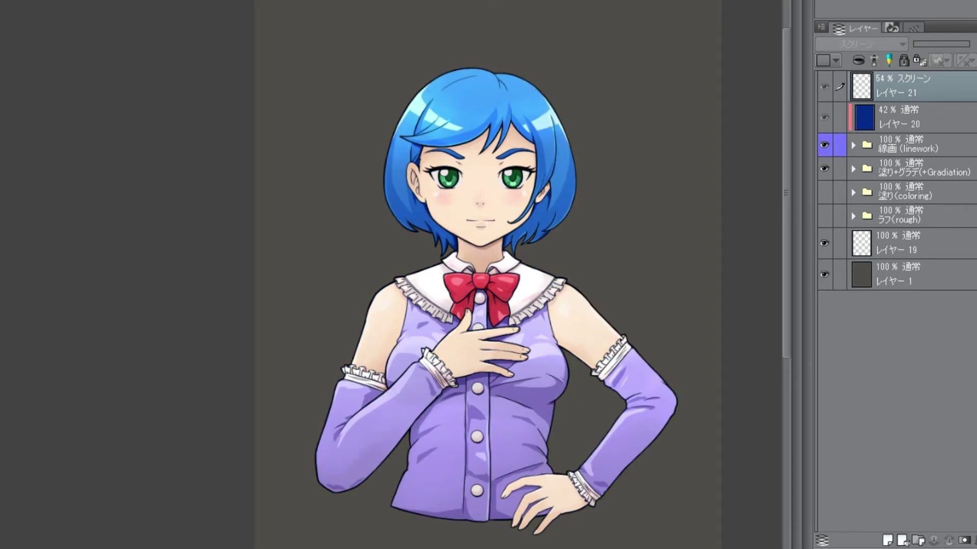
mouse_move(739, 194)
left_mouse_down()
mouse_move(738, 177)
mouse_move(742, 196)
left_mouse_up()
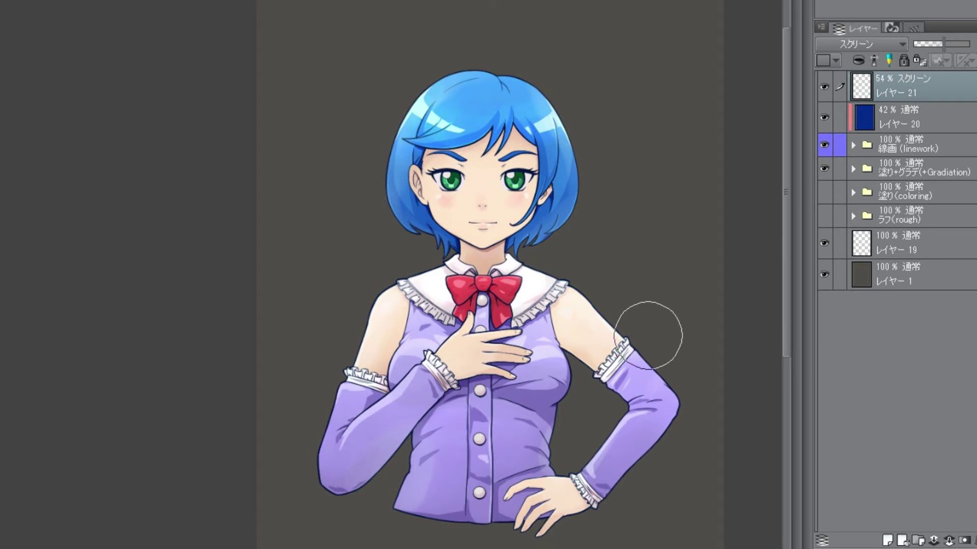
left_click(825, 86)
left_click(825, 87)
left_click_drag(603, 405, 667, 376)
mouse_move(560, 203)
left_mouse_down()
mouse_move(560, 324)
mouse_move(582, 450)
mouse_move(581, 291)
mouse_move(631, 351)
left_mouse_up()
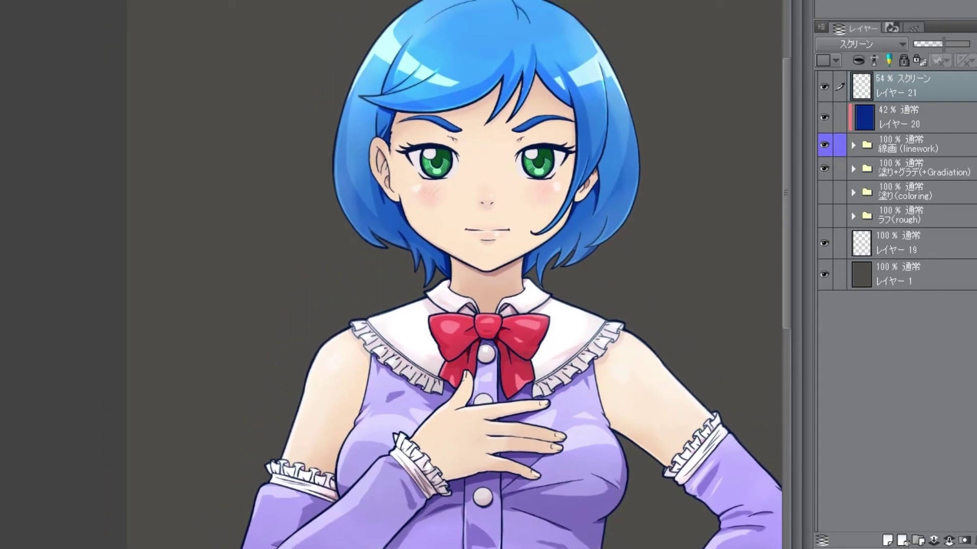
Try to merge the two linework layers and copy the selected lines onto a separate layer above the linework folder
left_click(853, 145)
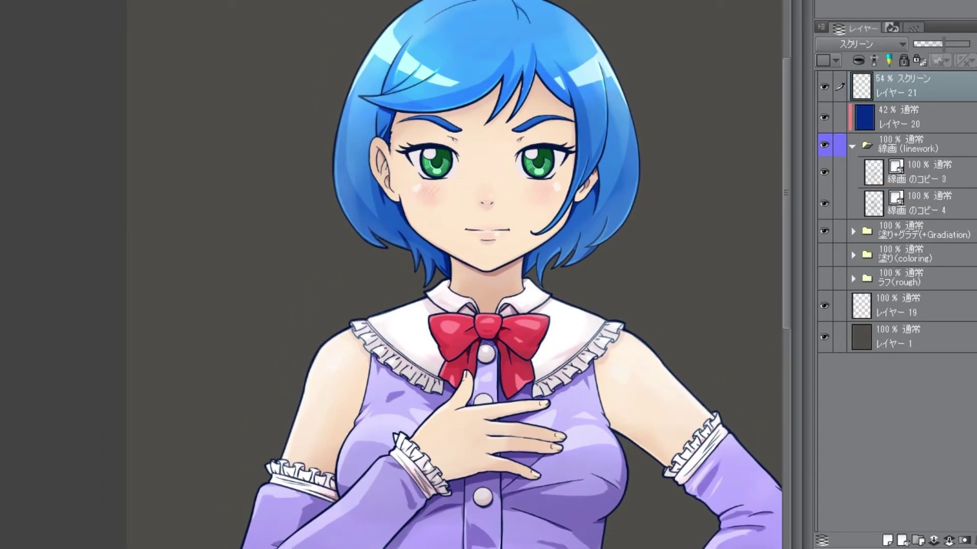
left_click(919, 173)
key("ctrl+e")
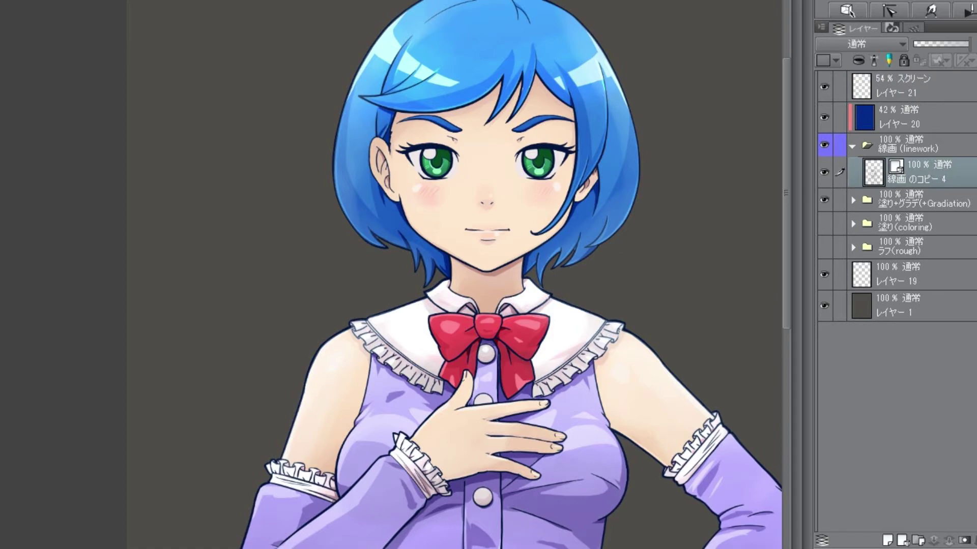
left_click(873, 172, "ctrl")
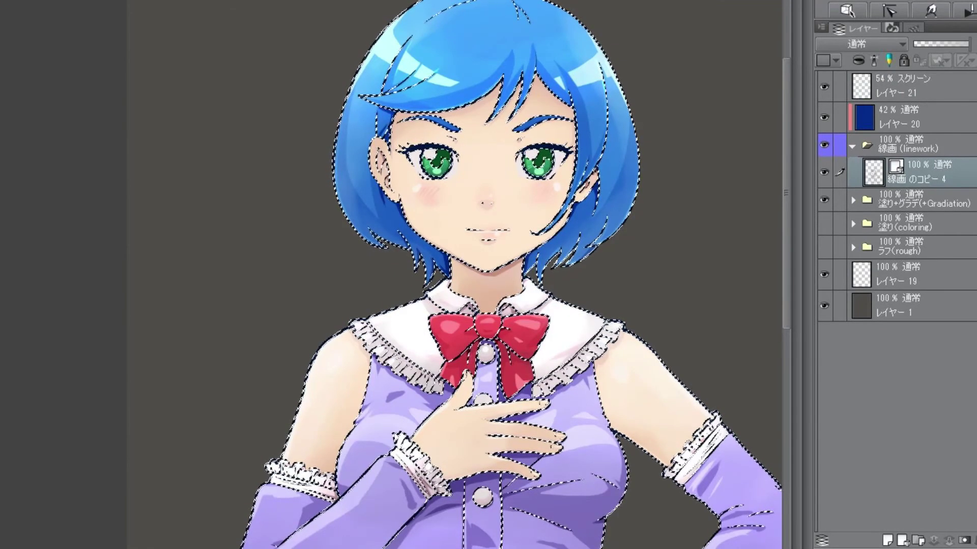
left_click(824, 172)
left_click(853, 146)
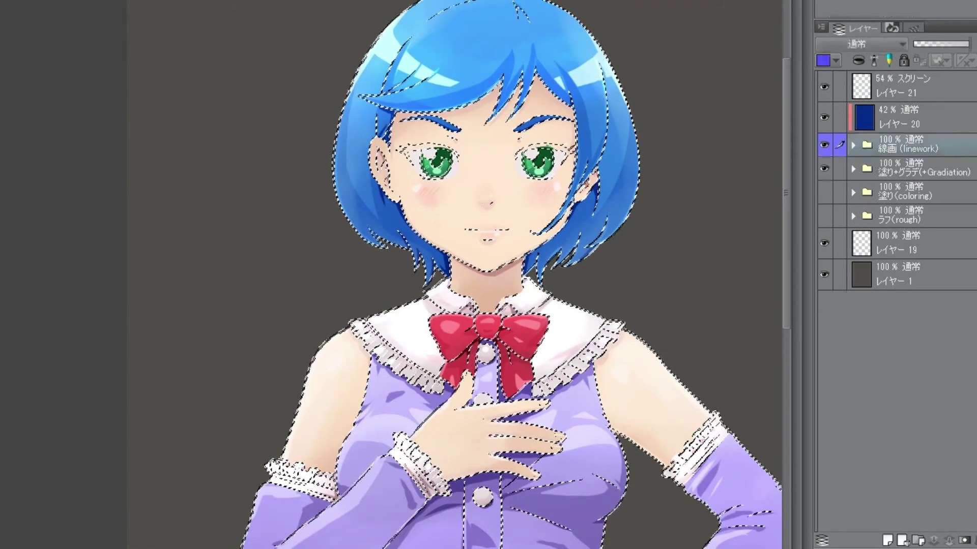
key("ctrl+v")
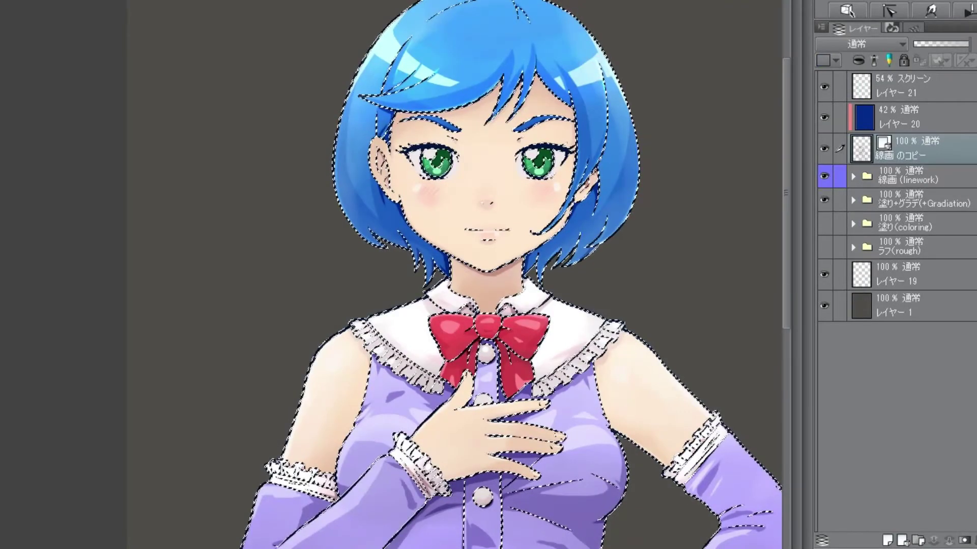
key("ctrl+z")
key("ctrl+d")
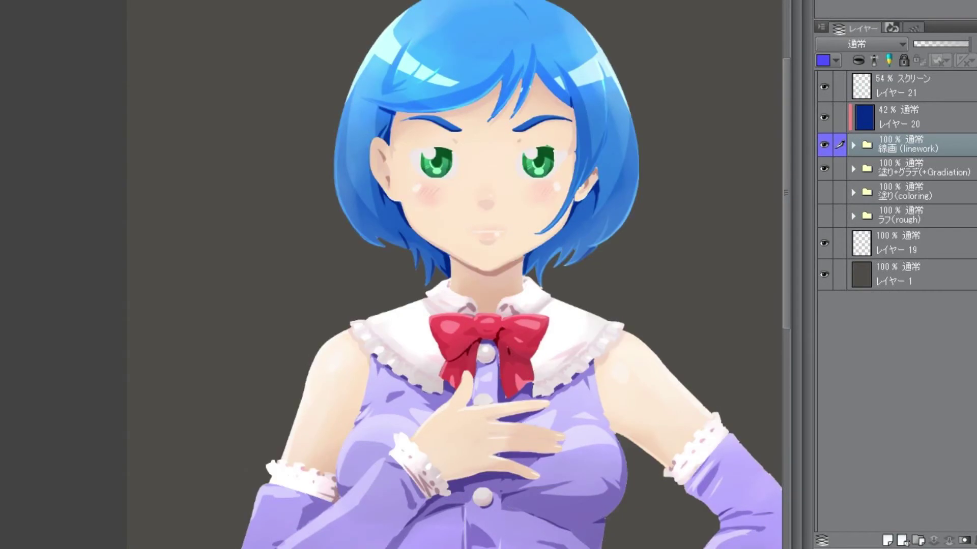
key("ctrl+z")
Merge the two vector layers inside the linework folder into one and rasterize the merged layer
left_click(853, 145)
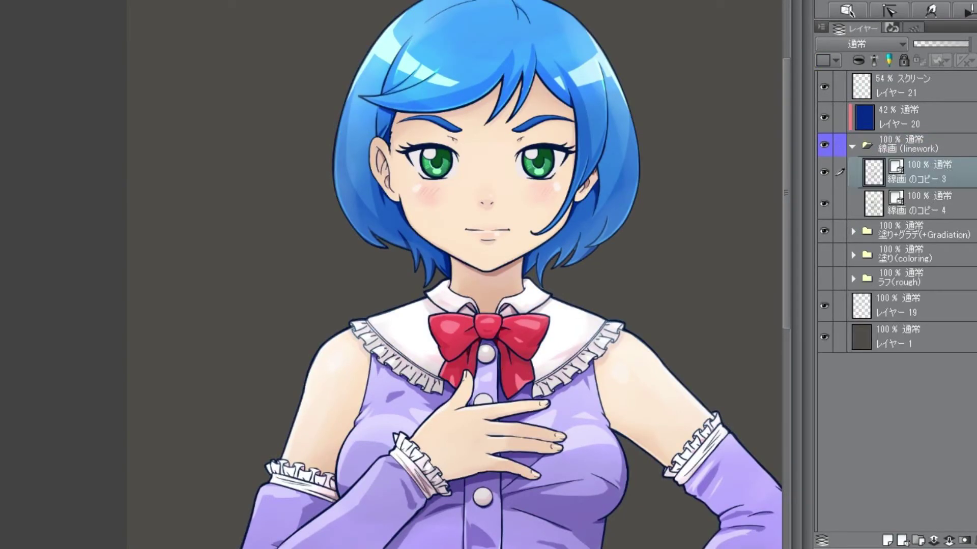
key("ctrl+e")
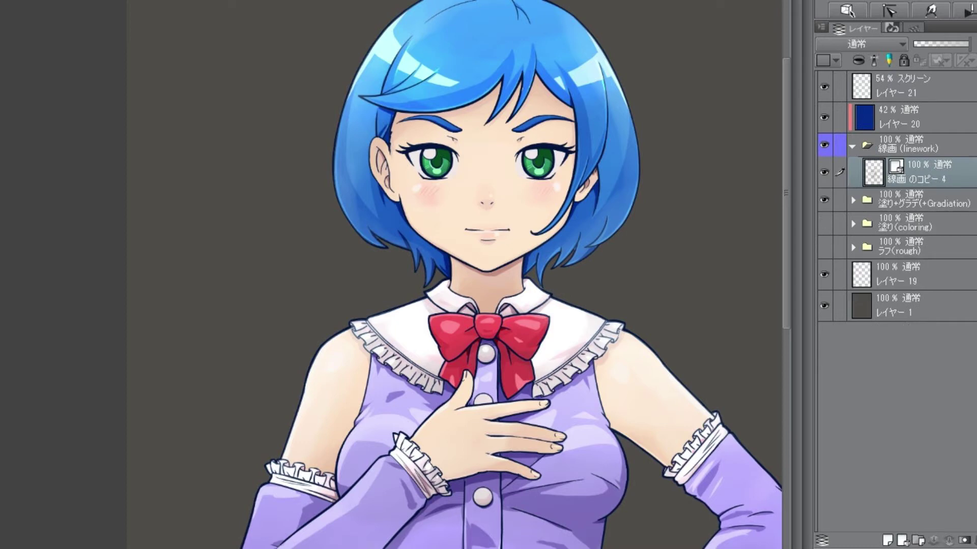
right_click(896, 173)
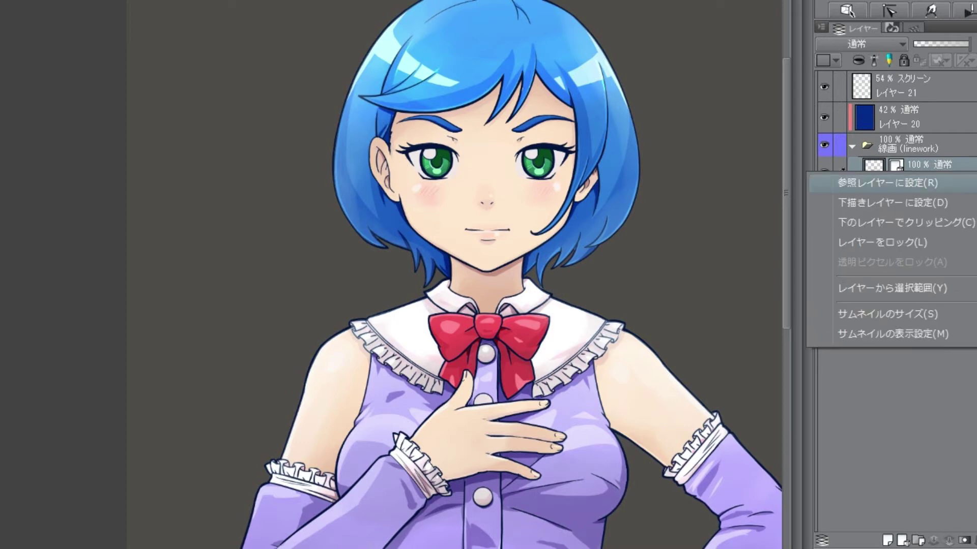
key("Escape")
right_click(927, 175)
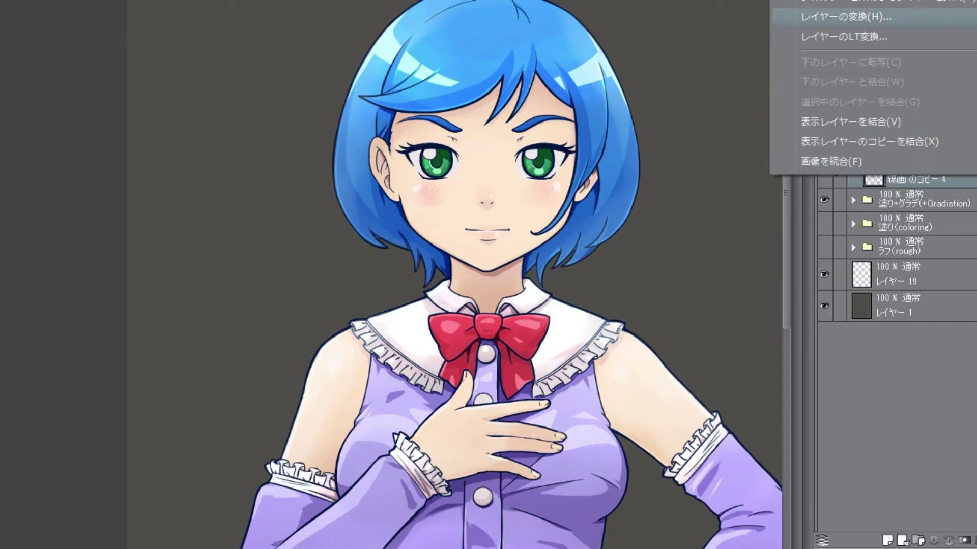
key("Escape")
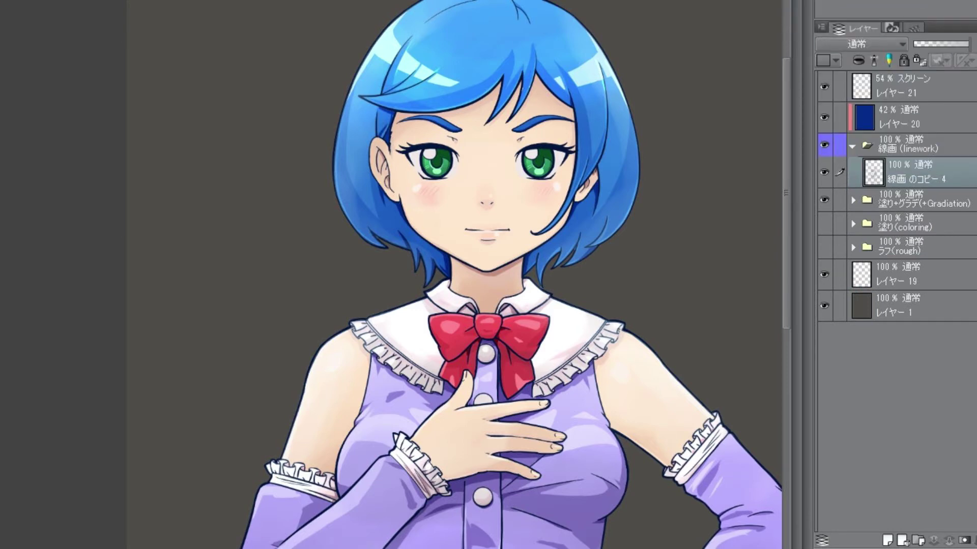
Duplicate the merged linework layer inside its folder and apply a Gaussian Blur to the upper copy
left_click(824, 172)
left_click(825, 172)
left_click_drag(909, 177, 888, 541)
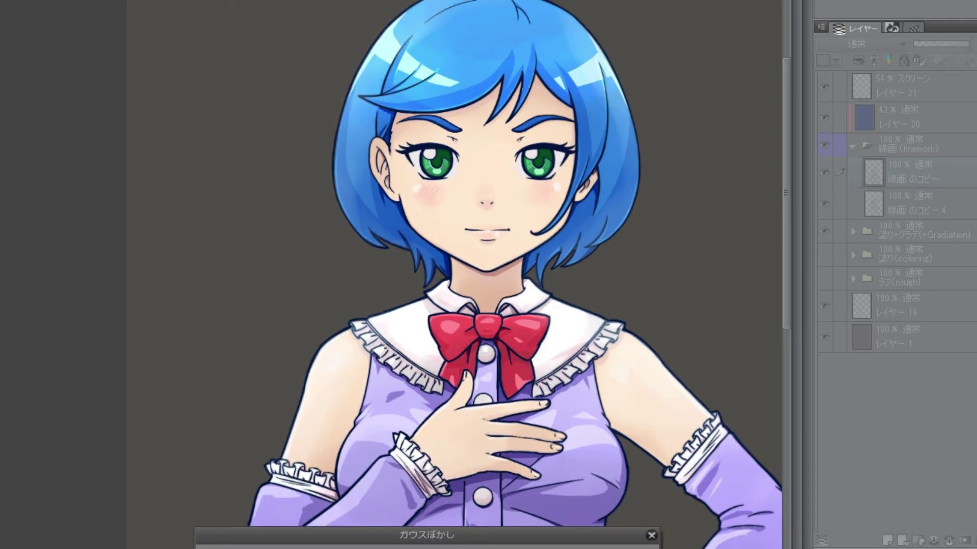
left_click(651, 535)
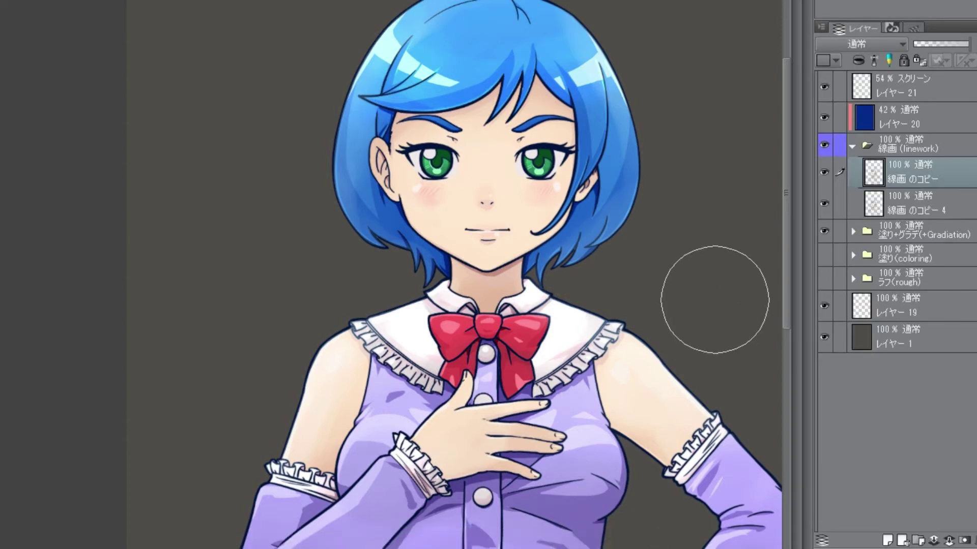
Check the blurred linework copy's effect by toggling its visibility, and hide the unblurred linework layer beneath it
left_click(824, 173)
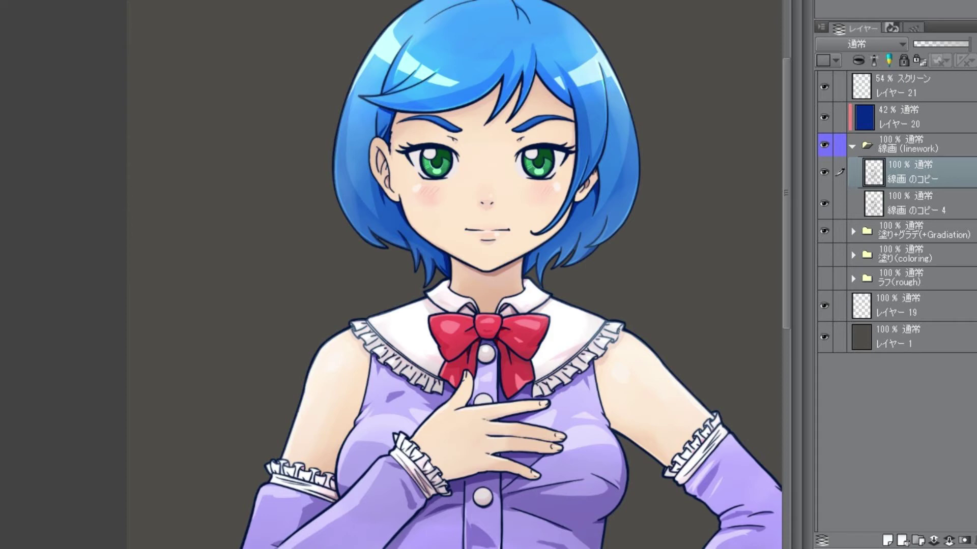
left_click(916, 204)
mouse_move(969, 44)
left_mouse_down()
mouse_move(913, 43)
mouse_move(970, 44)
left_mouse_up()
left_click(825, 203)
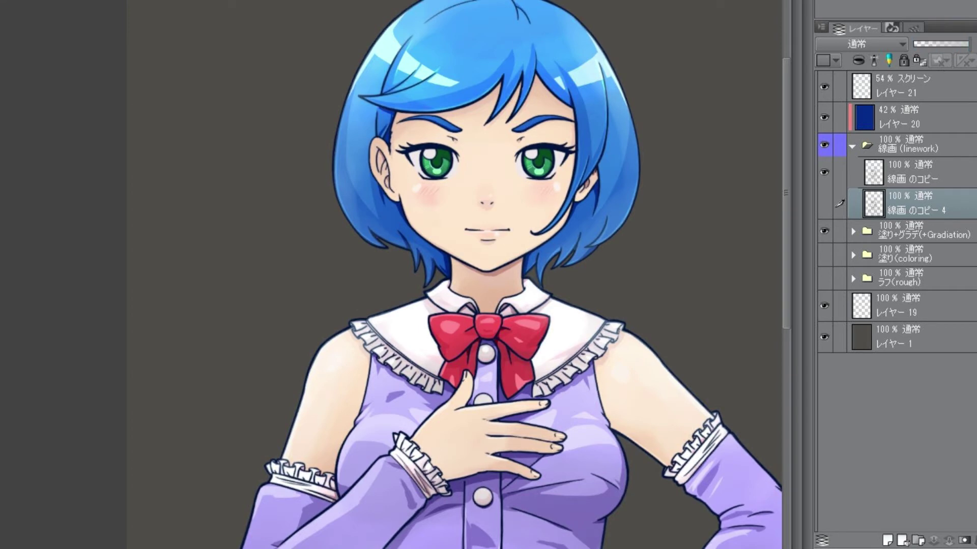
Compare the artwork with and without the unblurred linework copy and leave that layer shown
left_click(825, 203)
left_click(824, 204)
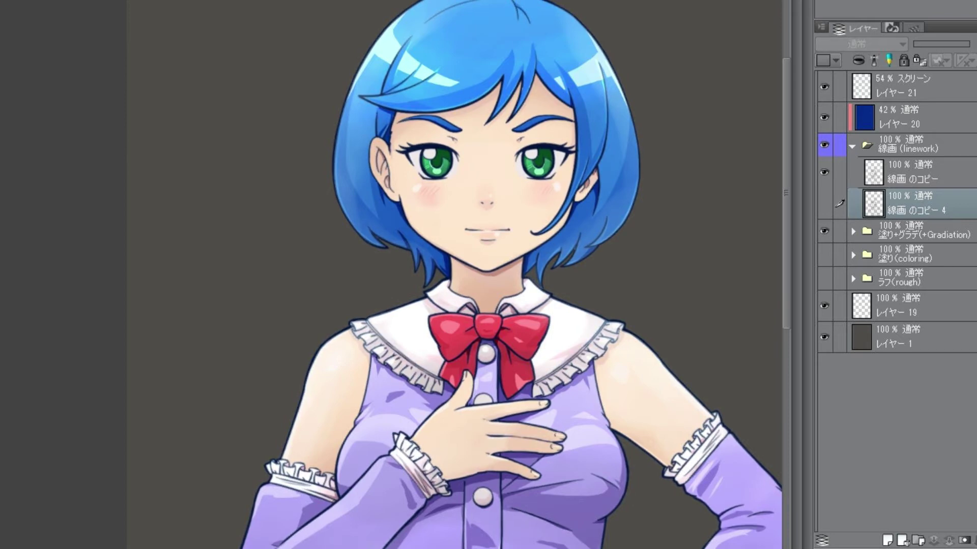
left_click(825, 203)
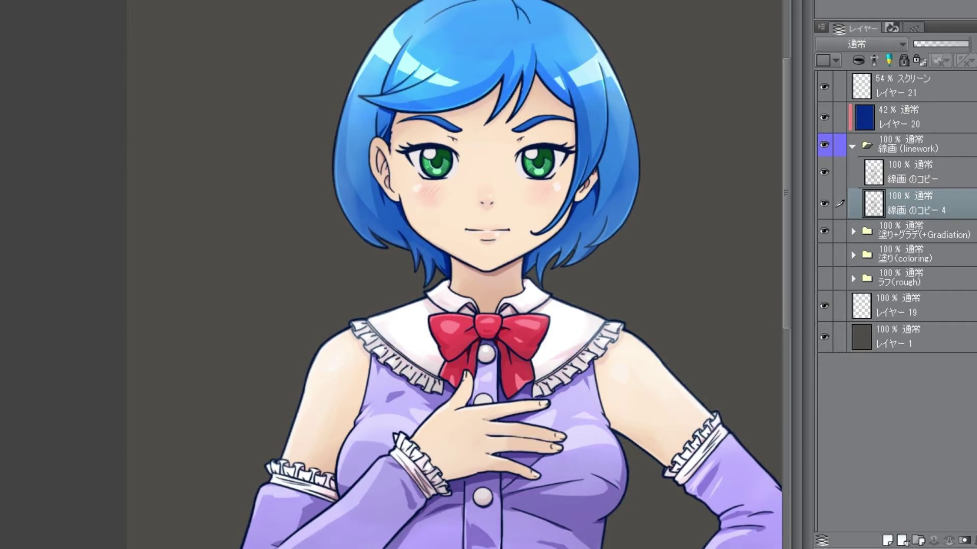
left_click(824, 204)
left_click(825, 204)
left_click(964, 540)
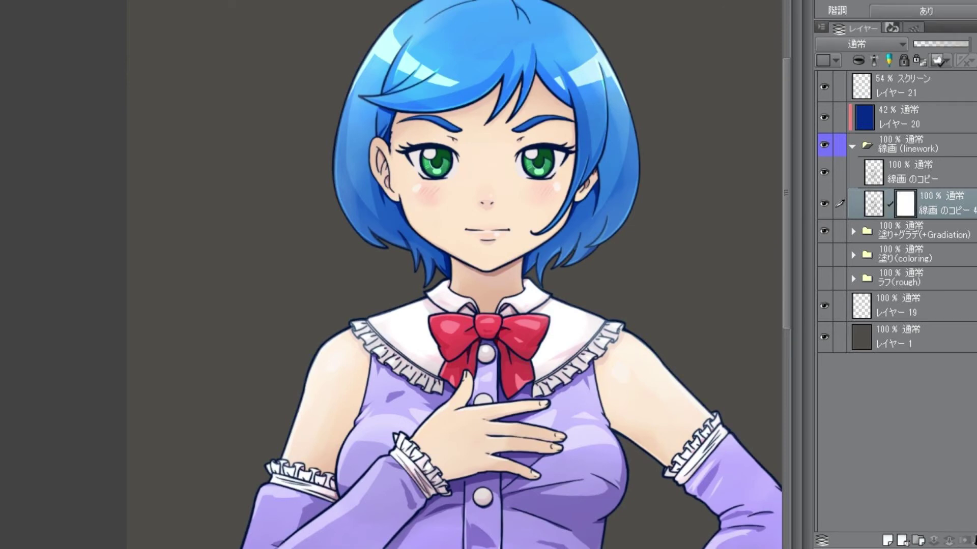
key("ctrl+z")
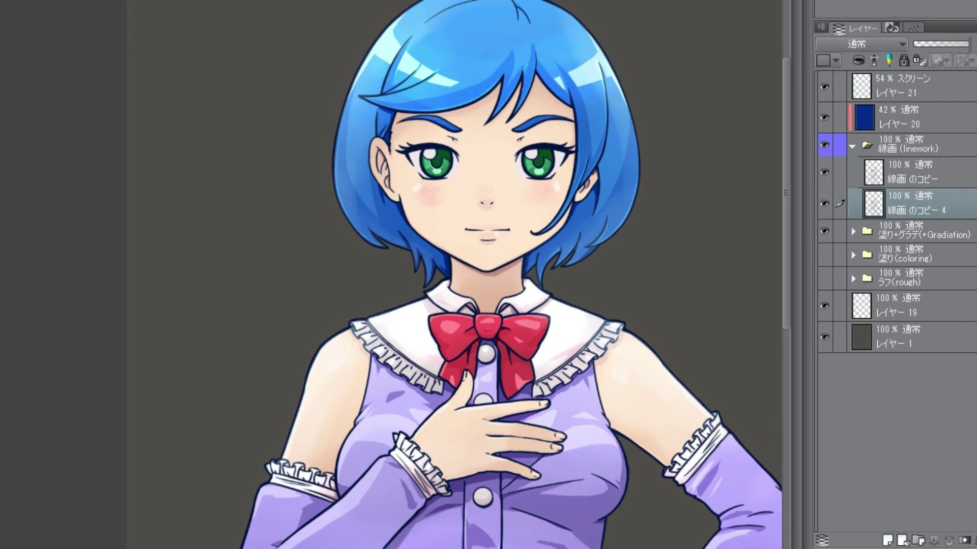
left_click(964, 540)
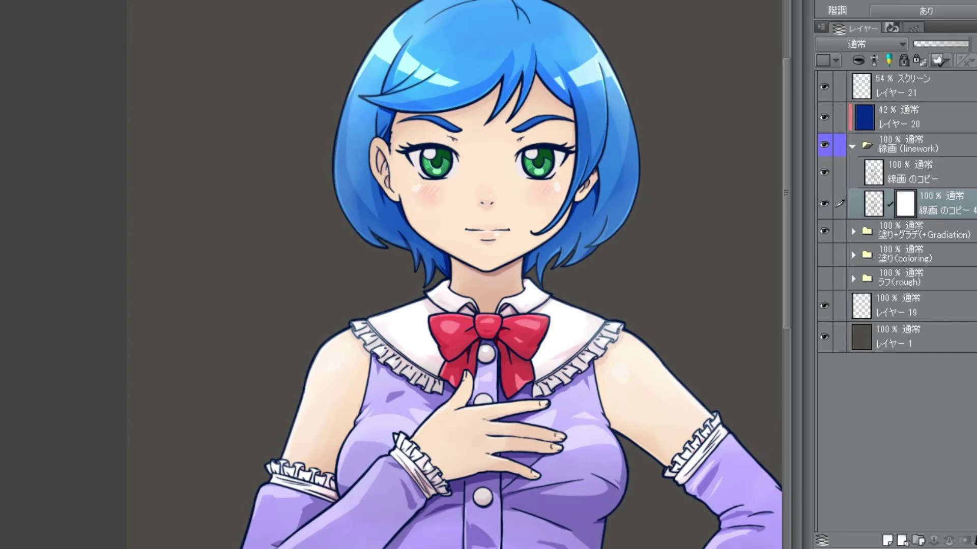
key("ctrl+z")
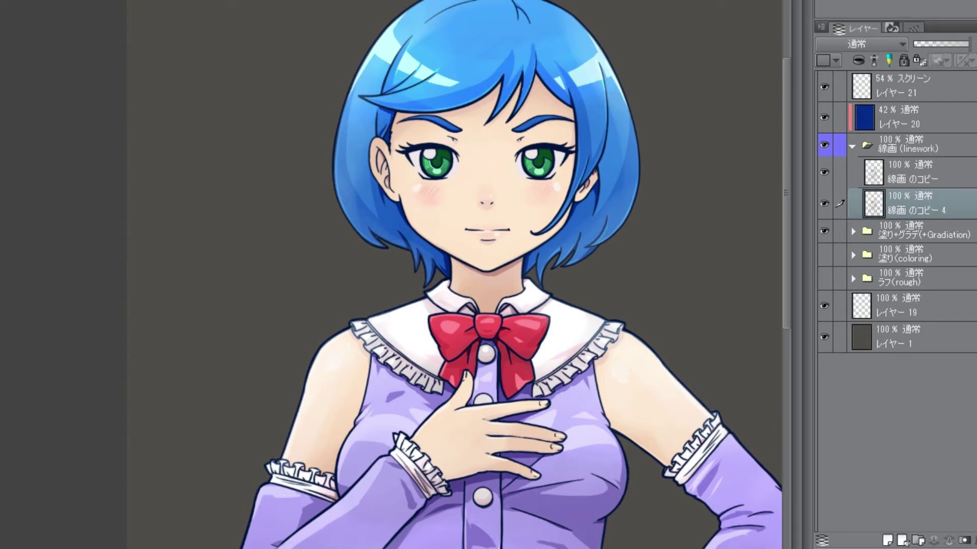
Add a mask hiding the whole unblurred linework copy and reveal its sharp lines only around both eyes with a smaller brush
left_click(964, 540, "alt")
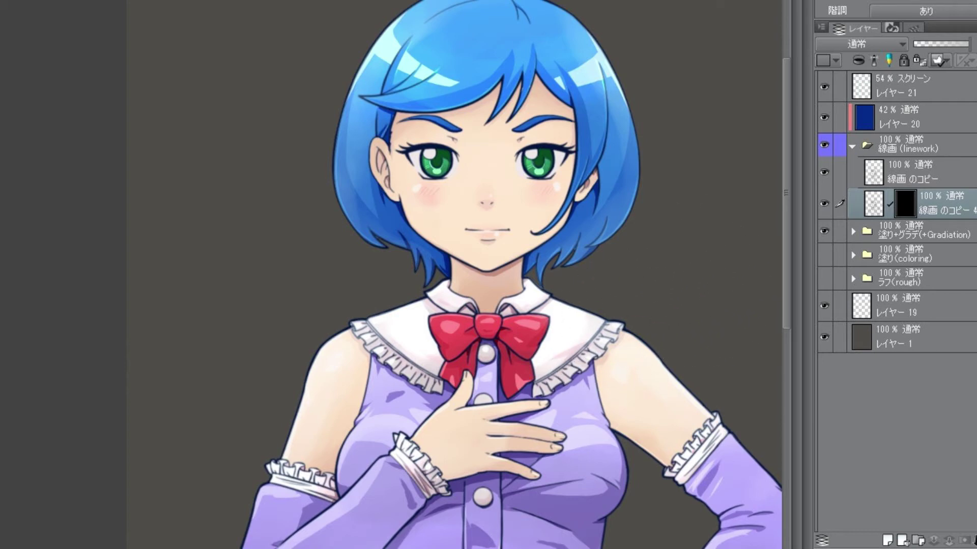
scroll(656, 326, "down", 2)
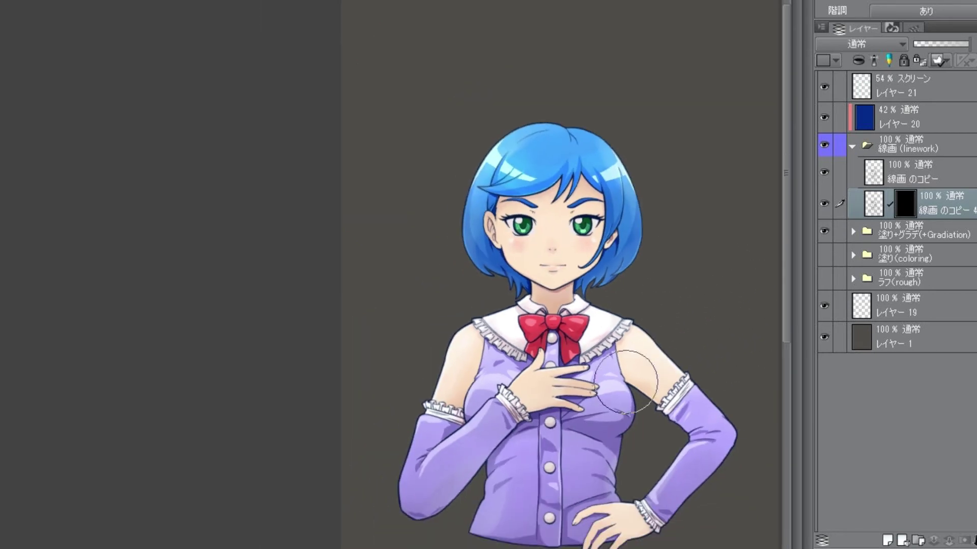
scroll(618, 255, "up", 4)
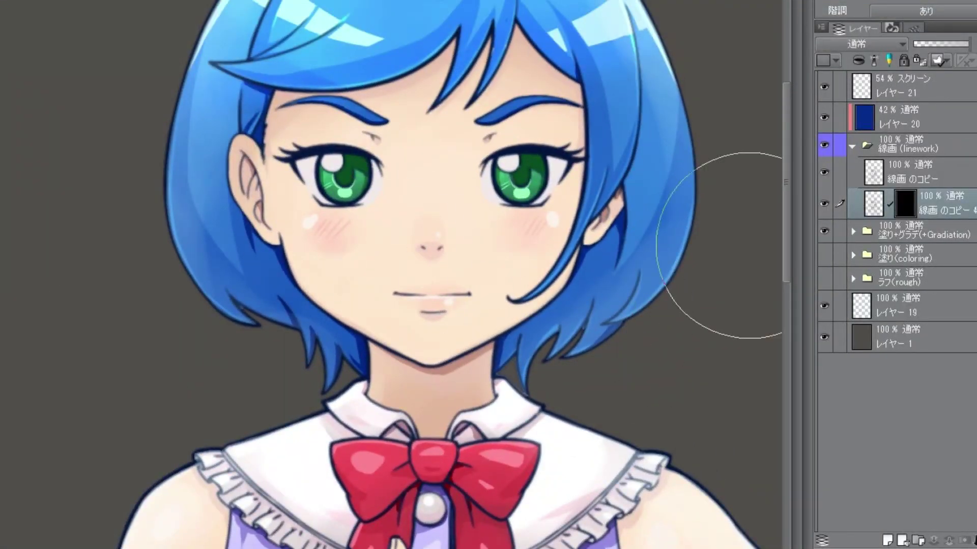
key("[")
key("[")
key("[")
key("[")
key("[")
key("[")
key("[")
key("[")
key("[")
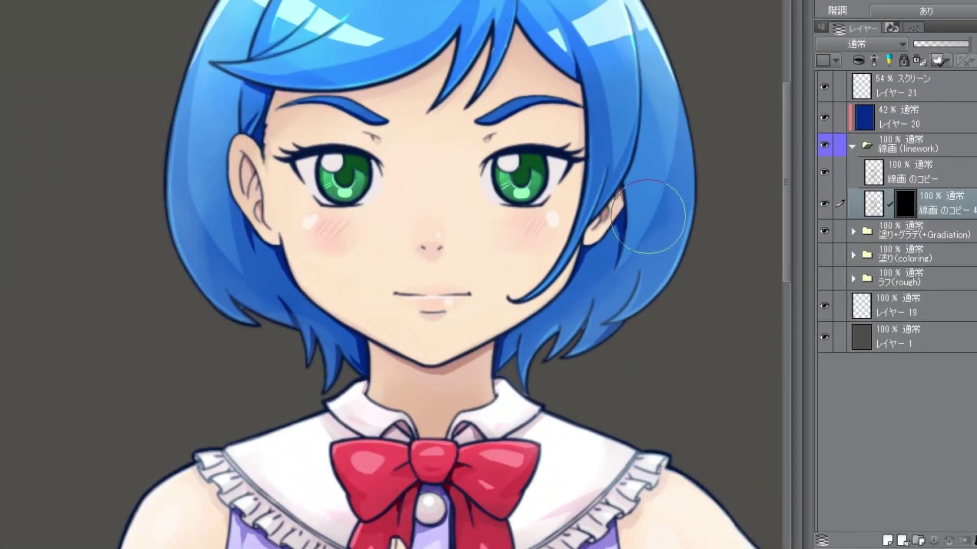
left_click_drag(489, 165, 542, 148)
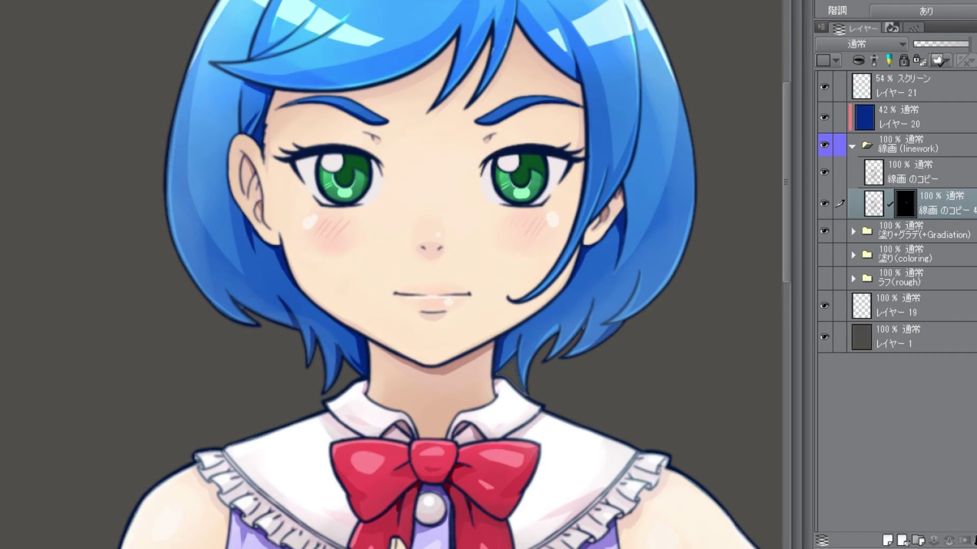
left_click_drag(546, 155, 572, 163)
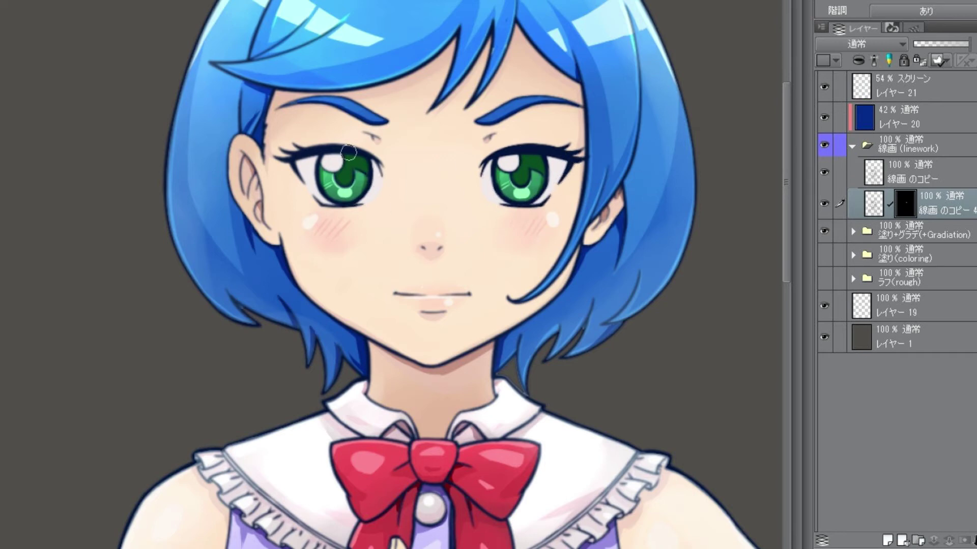
mouse_move(349, 152)
left_mouse_down()
mouse_move(287, 149)
mouse_move(302, 171)
mouse_move(313, 148)
mouse_move(372, 160)
left_mouse_up()
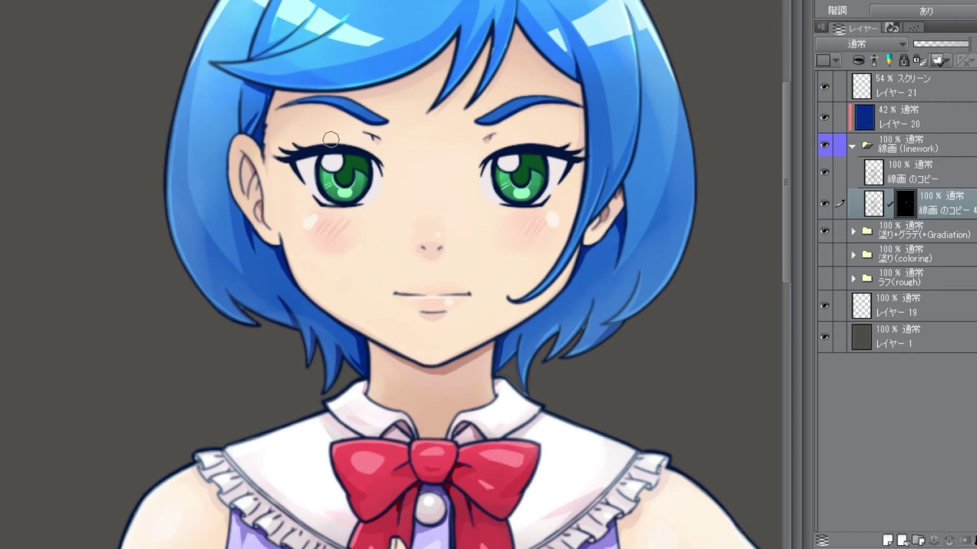
Inspect the masked area around the eyes and compare the artwork with the linework copy's mask enabled and disabled
scroll(547, 219, "down", 4)
left_click_drag(547, 219, 536, 200)
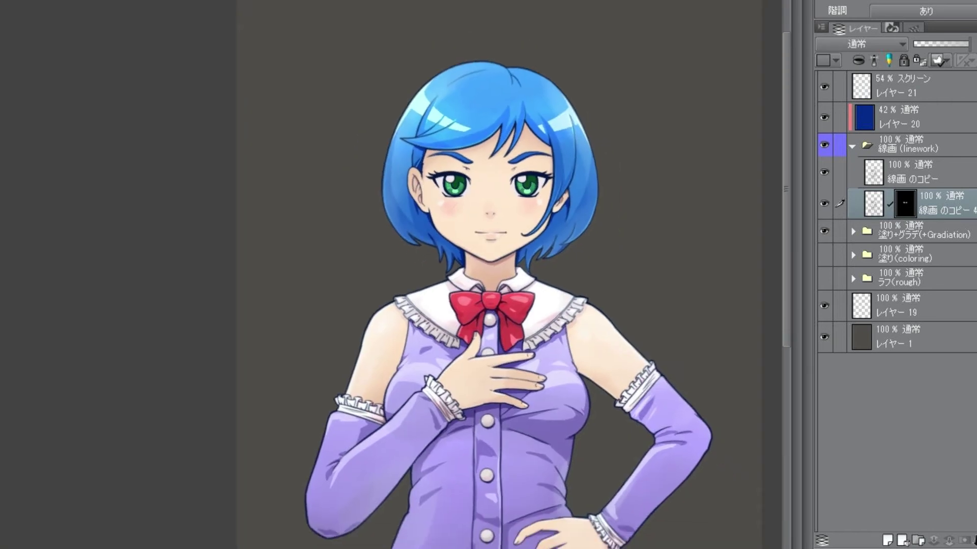
scroll(546, 317, "up", 3)
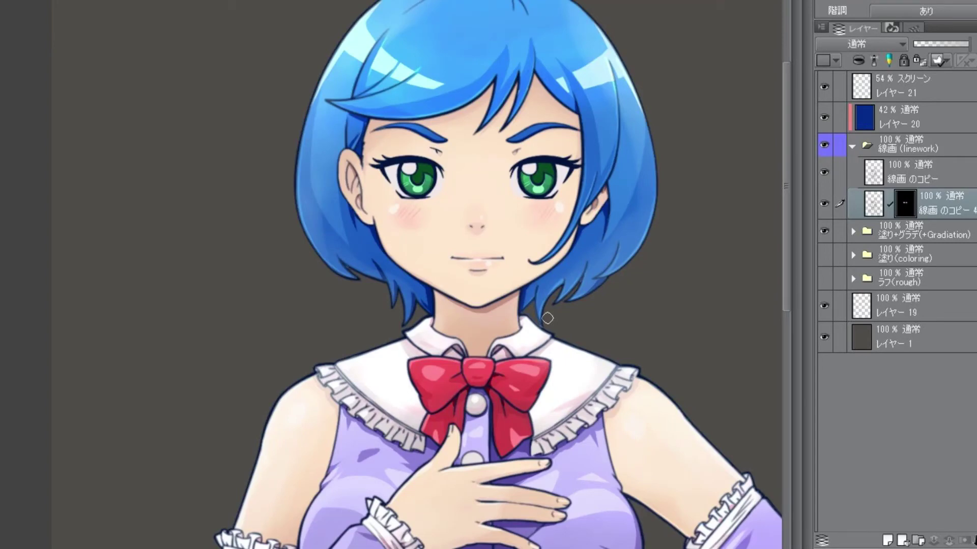
left_click(939, 60)
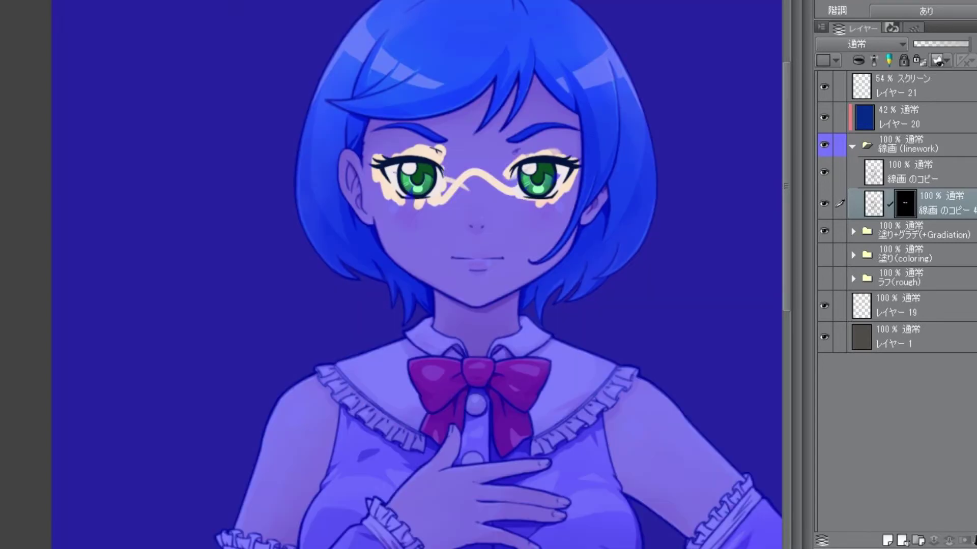
left_click(938, 60)
left_click(905, 204, "shift")
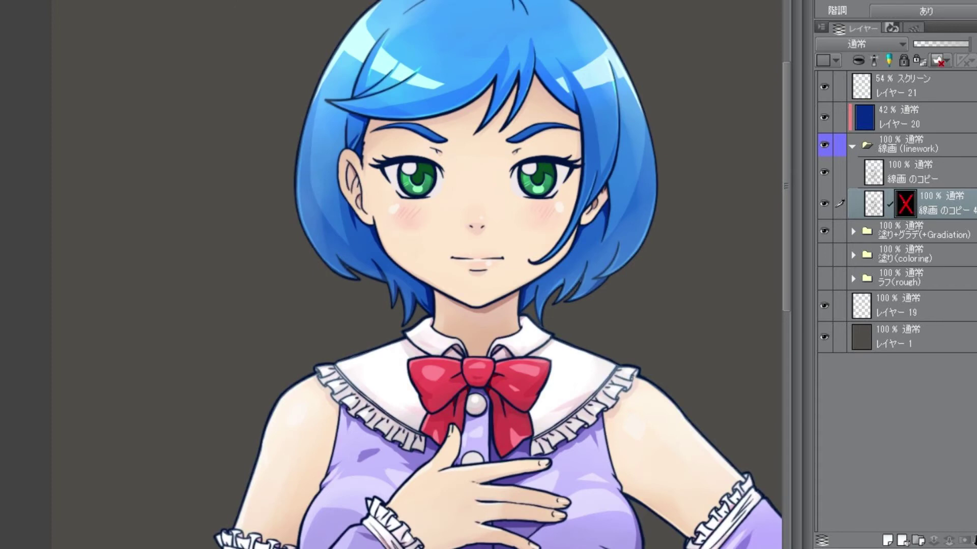
left_click(905, 204, "shift")
left_click(905, 204, "shift")
left_click(905, 204, "shift")
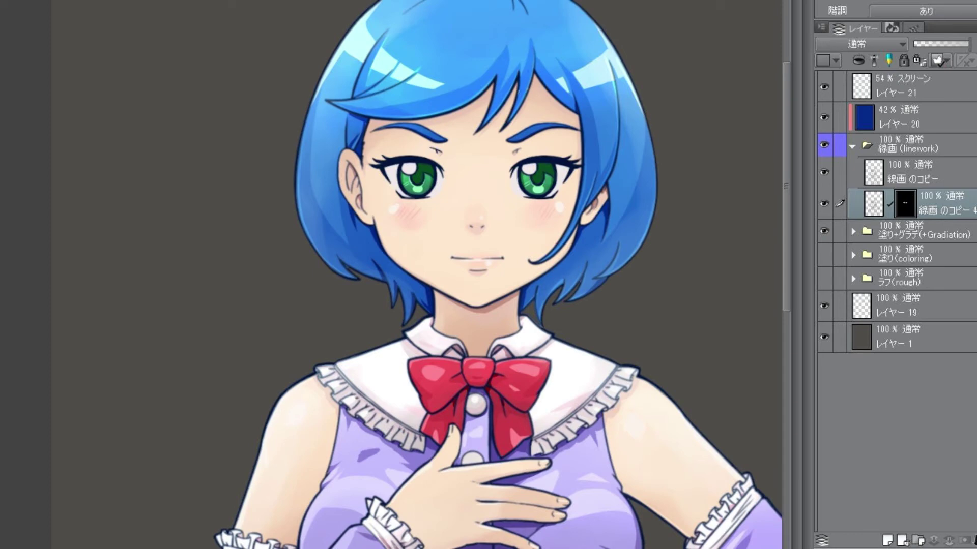
Compare the face with and without the masked sharp eye lines, and check the blurred linework by toggling its layer
left_click(824, 203)
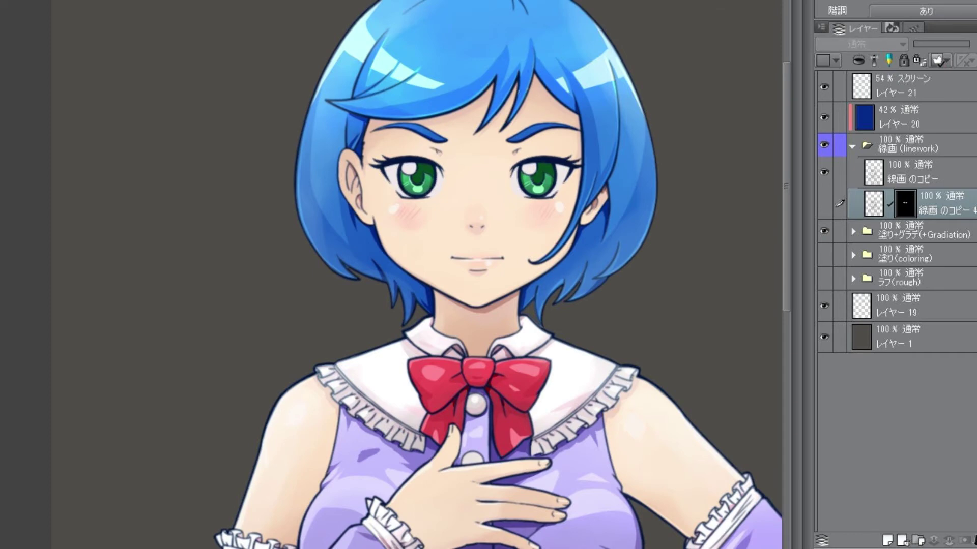
scroll(559, 171, "up", 2)
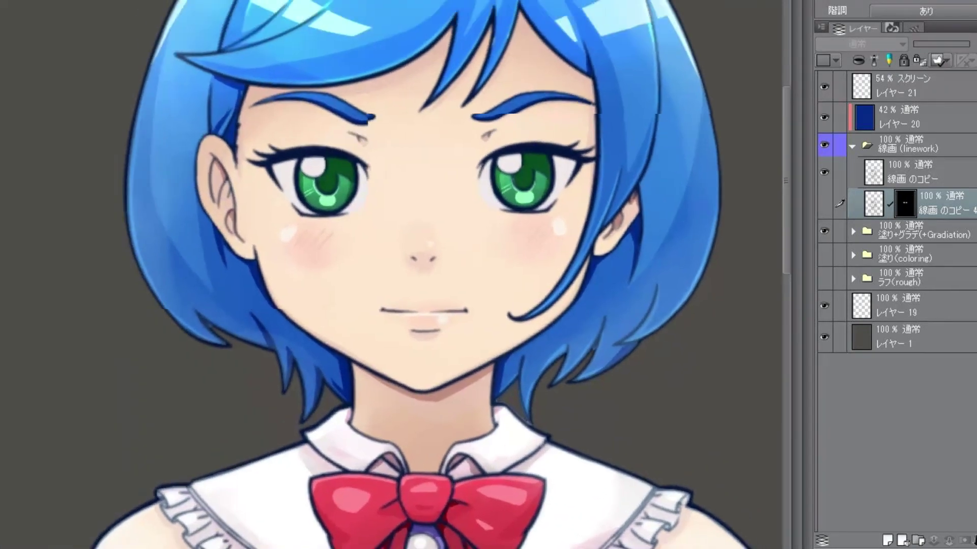
left_click_drag(478, 229, 486, 248)
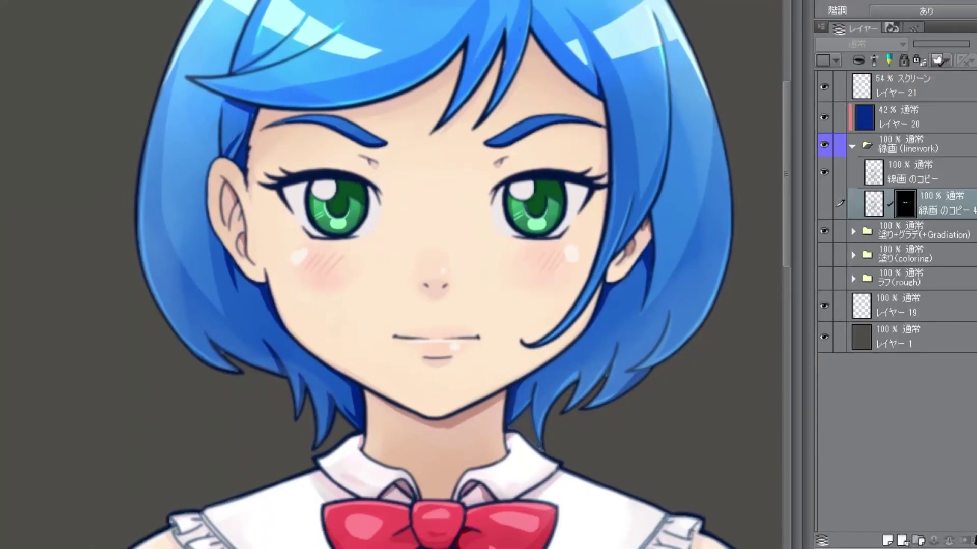
left_click(824, 204)
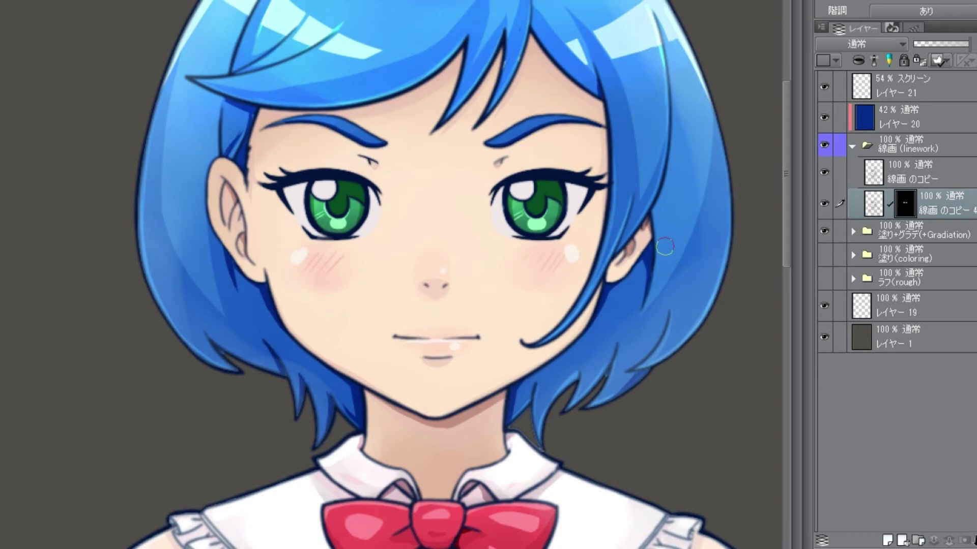
scroll(665, 247, "down", 5)
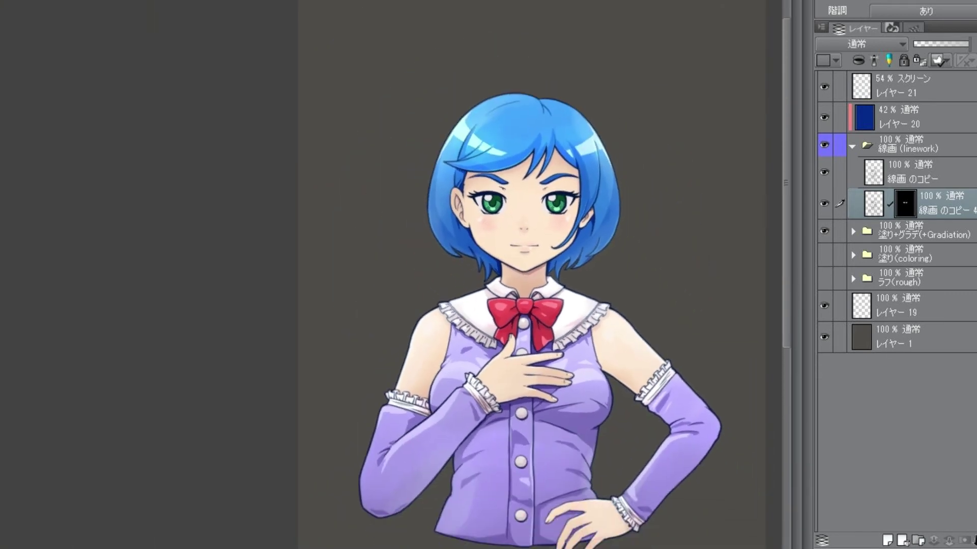
scroll(656, 266, "up", 3)
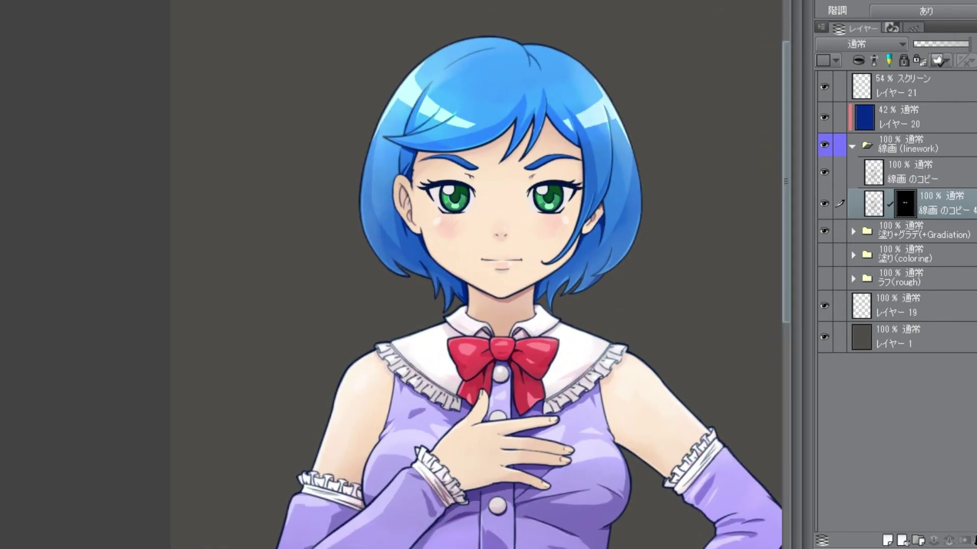
left_click(824, 172)
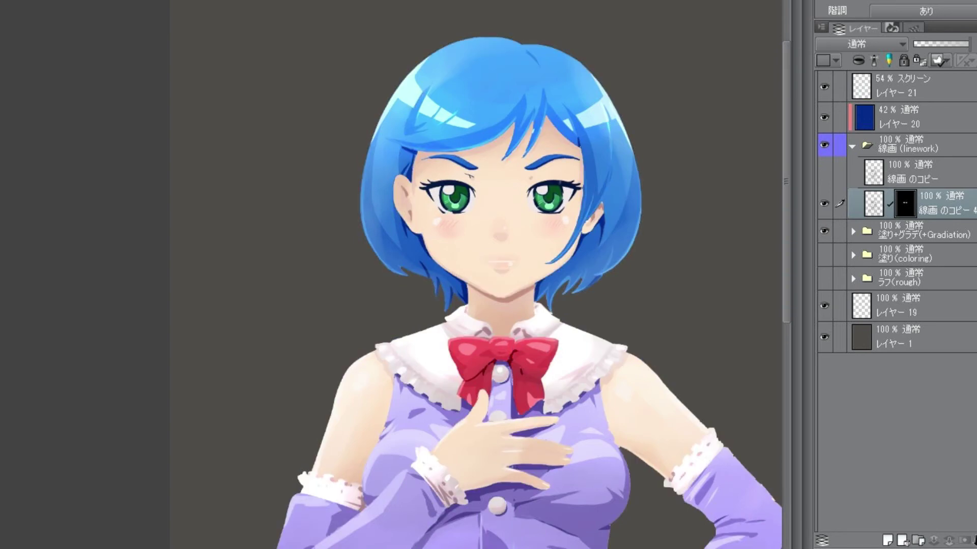
left_click(824, 172)
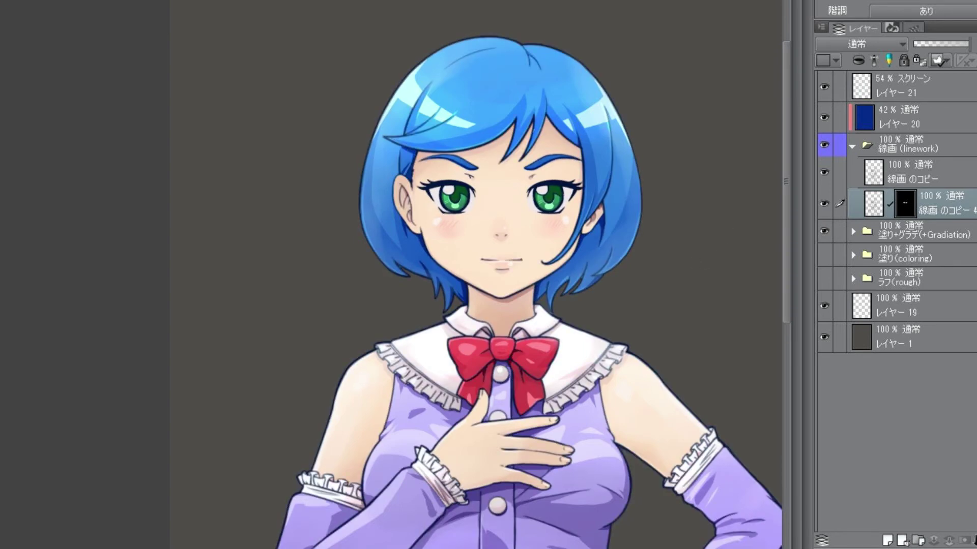
Check the Screen glow layer's effect on the whole figure by toggling its visibility
scroll(644, 250, "down", 2)
left_click_drag(643, 250, 626, 224)
left_click_drag(623, 361, 622, 357)
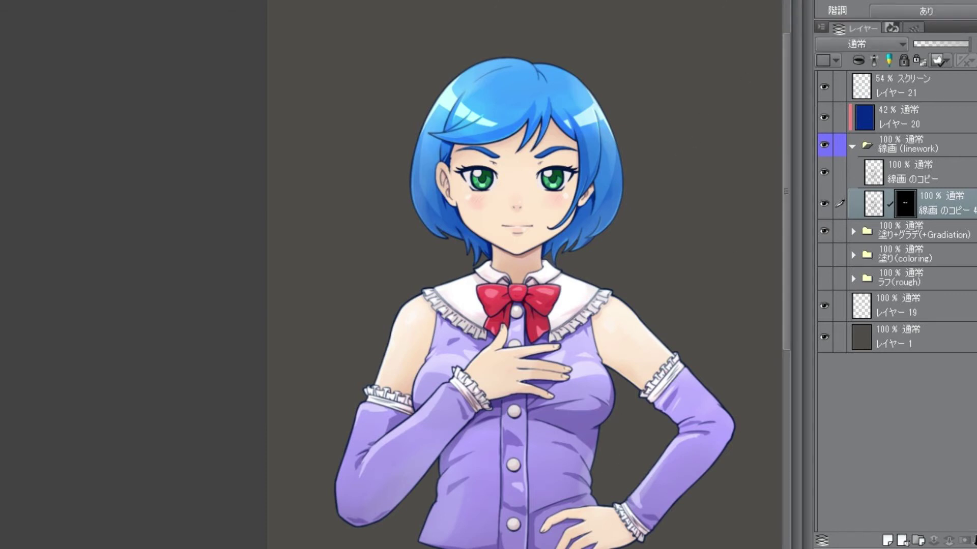
left_click(824, 86)
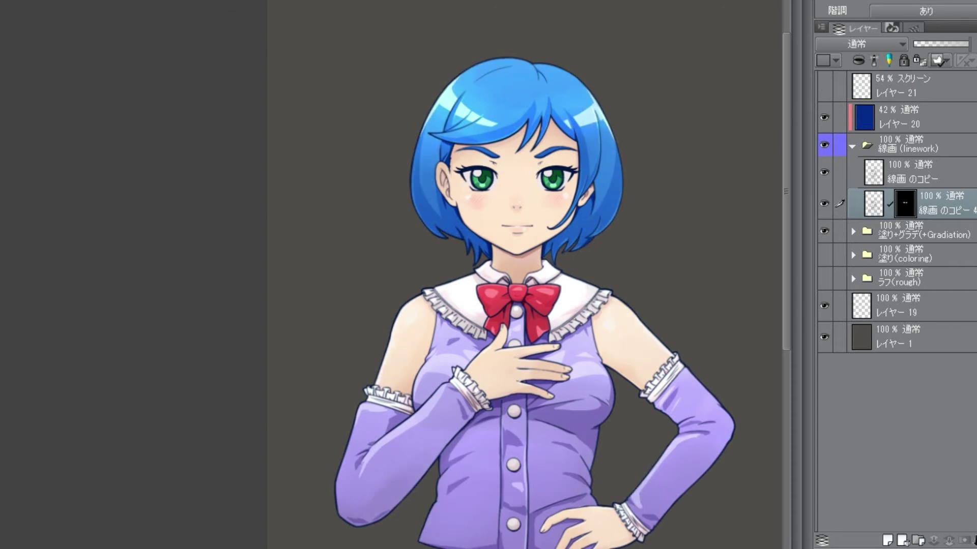
left_click(824, 86)
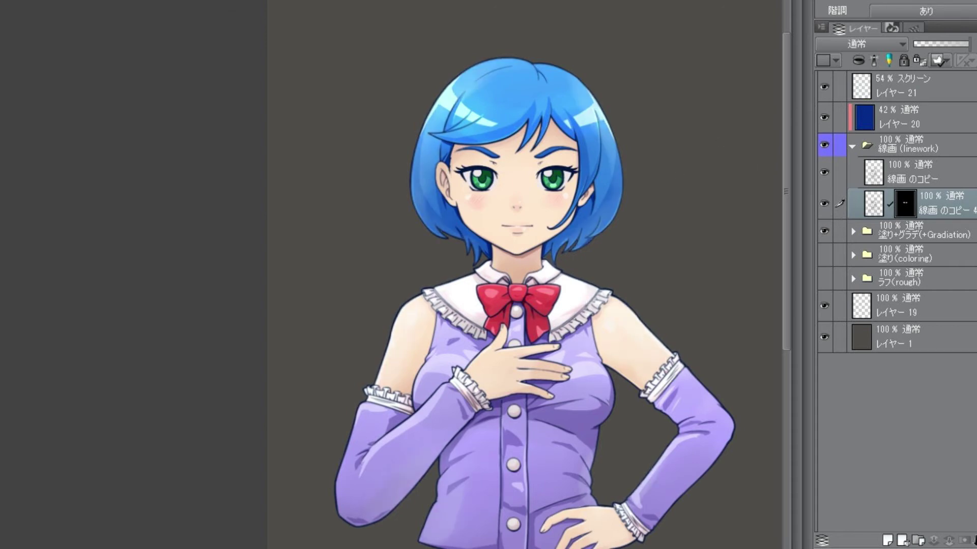
Create a layer folder above the Screen glow layer and add two new raster layers inside it
left_click(926, 86)
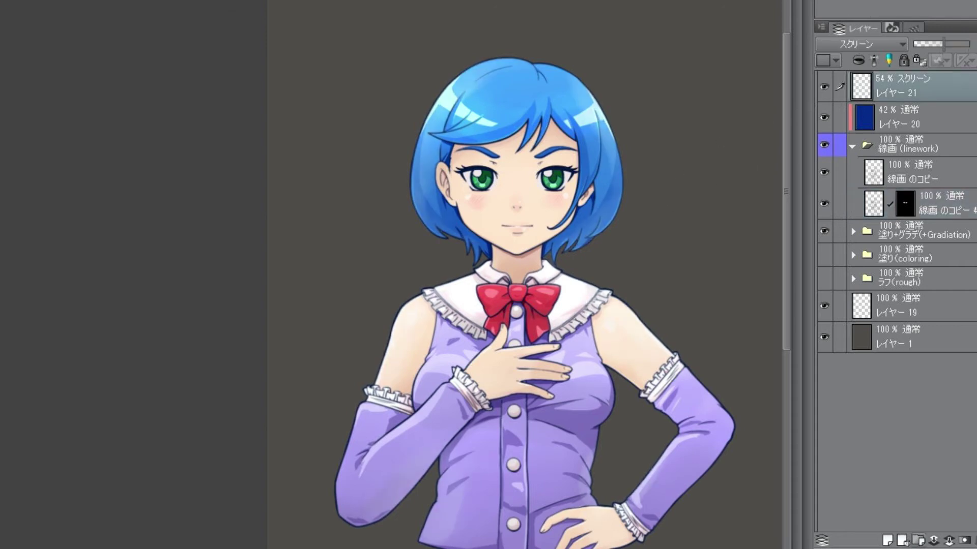
left_click(918, 540)
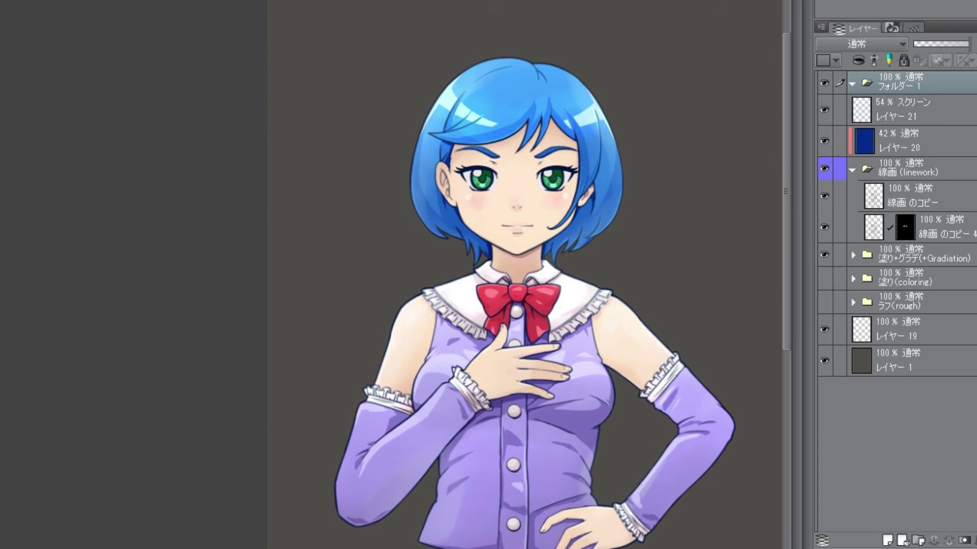
right_click(927, 84)
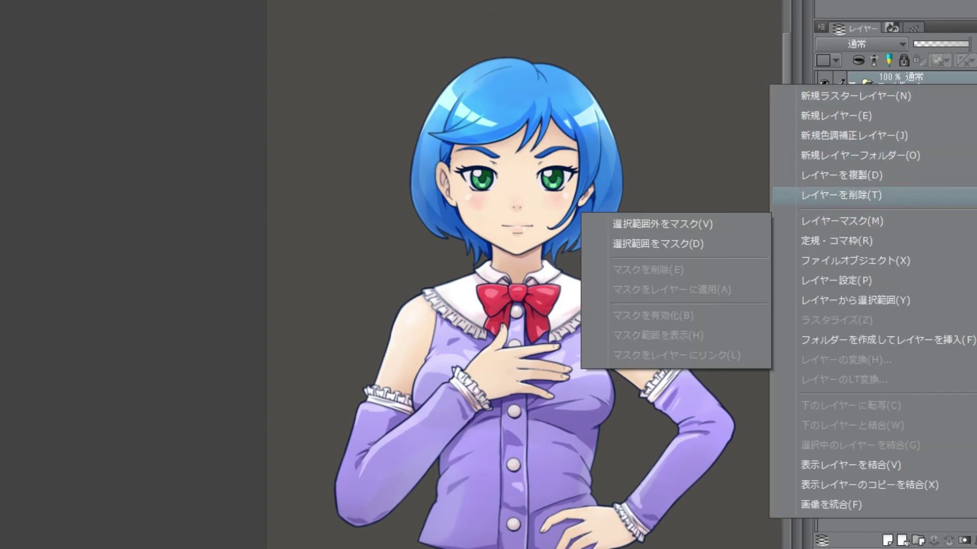
left_click(927, 78)
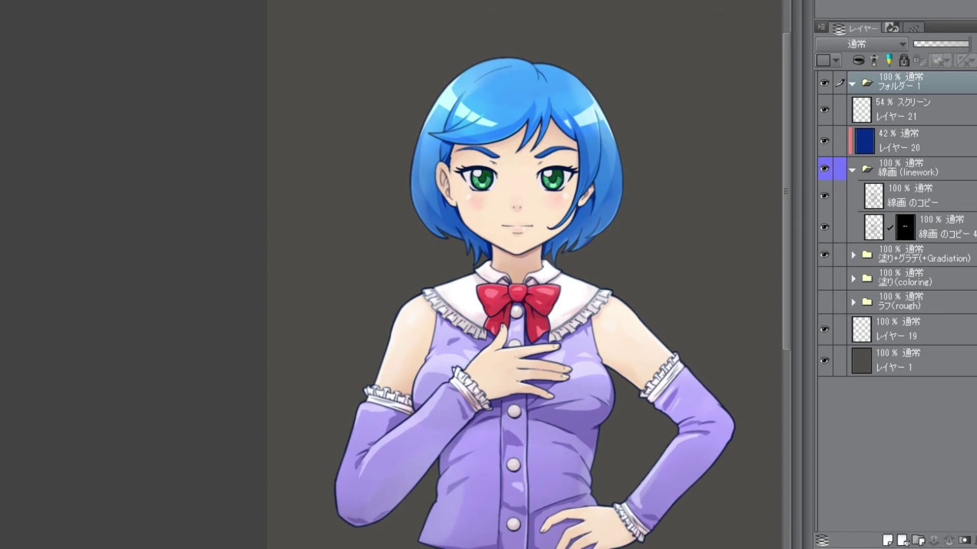
left_click(888, 541)
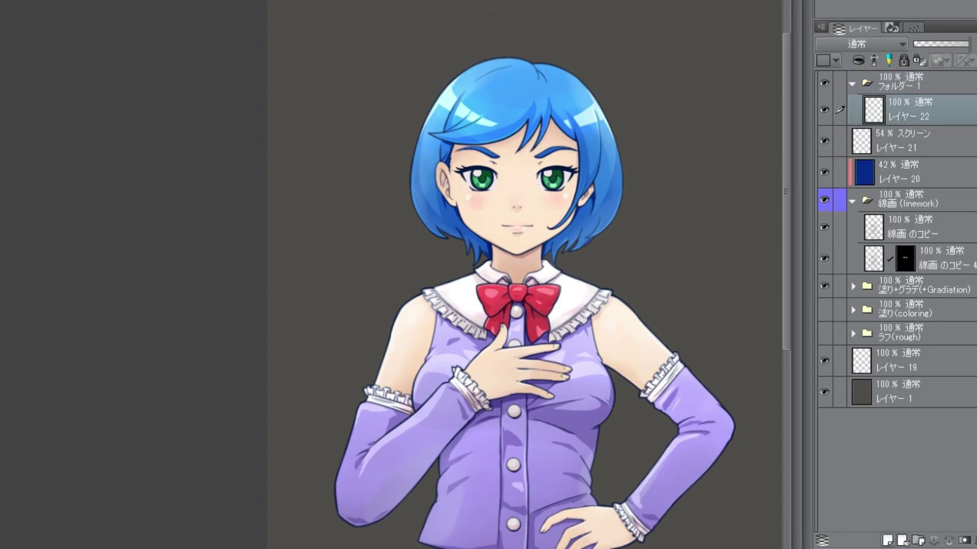
left_click(887, 540)
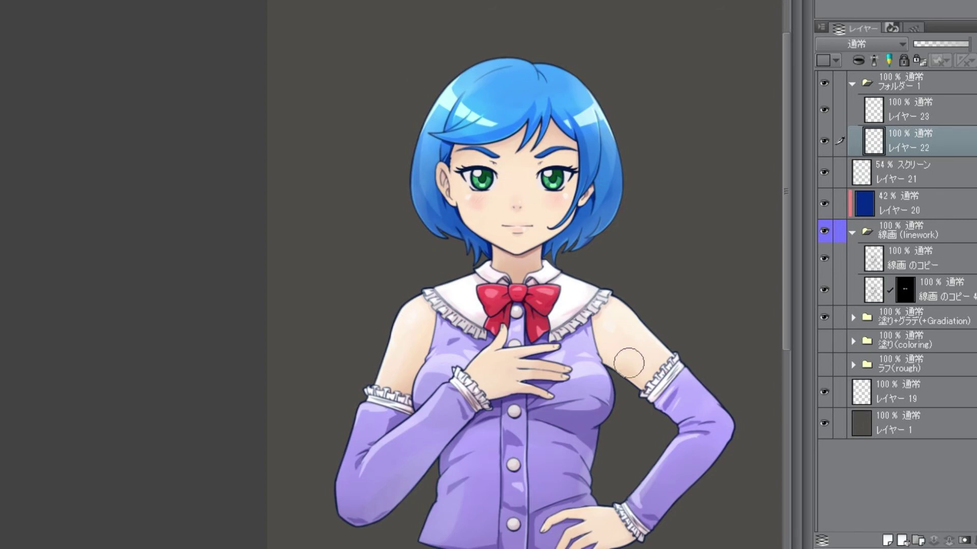
Paint broad navy and light blue strokes over the torso and lower arms on レイヤー 22
mouse_move(707, 422)
left_mouse_down()
mouse_move(603, 515)
mouse_move(661, 478)
mouse_move(539, 488)
left_mouse_up()
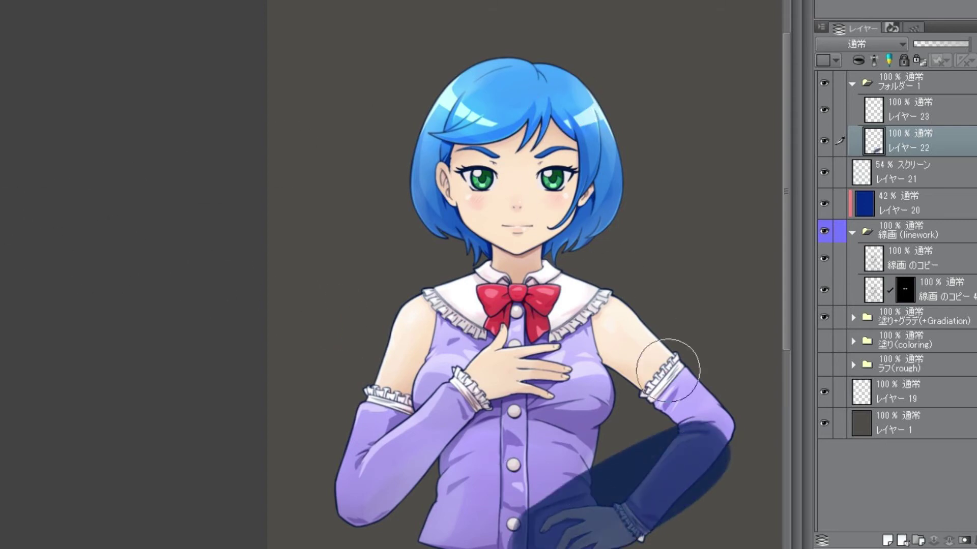
mouse_move(589, 513)
left_mouse_down()
mouse_move(648, 458)
mouse_move(632, 506)
left_mouse_up()
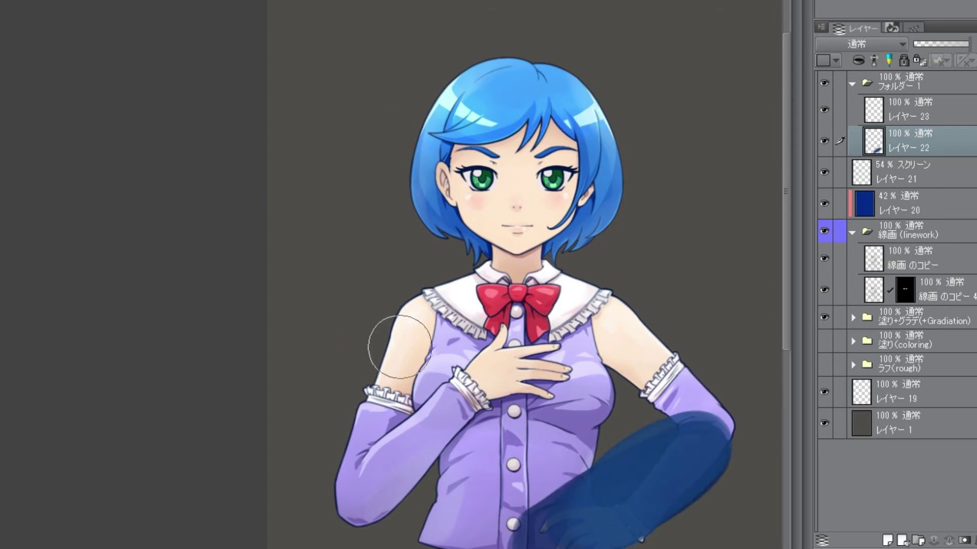
mouse_move(684, 405)
left_mouse_down()
mouse_move(614, 464)
mouse_move(661, 470)
left_mouse_up()
mouse_move(681, 433)
left_mouse_down()
mouse_move(587, 498)
mouse_move(558, 500)
mouse_move(588, 484)
mouse_move(579, 527)
mouse_move(597, 533)
mouse_move(587, 546)
mouse_move(687, 479)
mouse_move(570, 501)
mouse_move(481, 541)
mouse_move(490, 479)
mouse_move(607, 345)
mouse_move(605, 337)
mouse_move(461, 385)
mouse_move(412, 369)
mouse_move(513, 234)
mouse_move(576, 438)
mouse_move(516, 411)
mouse_move(430, 346)
mouse_move(504, 414)
left_mouse_up()
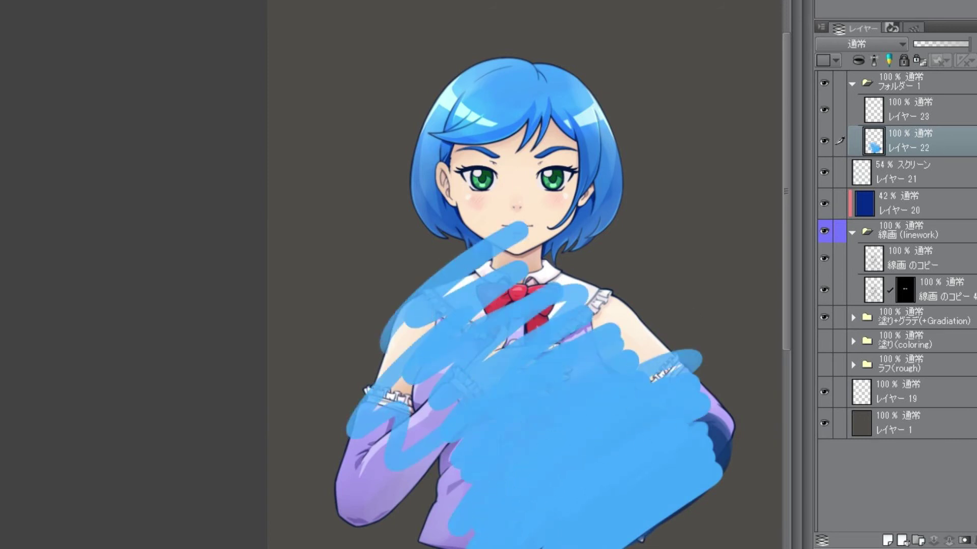
Paint broad orange strokes over the head and one shoulder on レイヤー 23
left_click(910, 109)
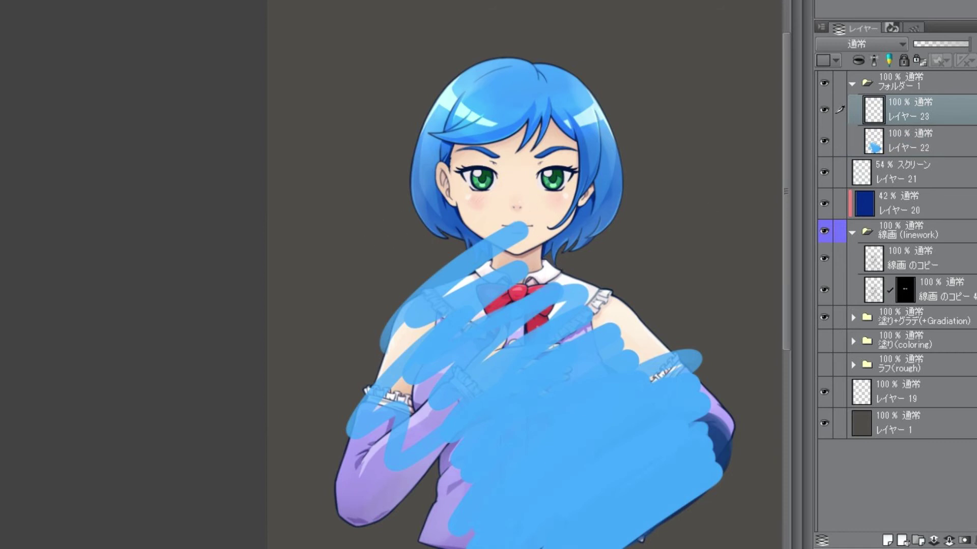
key("alt+bracketleft")
key("alt+bracketright")
mouse_move(521, 72)
left_mouse_down()
mouse_move(407, 94)
mouse_move(453, 99)
mouse_move(557, 81)
mouse_move(509, 204)
mouse_move(386, 306)
mouse_move(463, 295)
mouse_move(640, 329)
left_mouse_up()
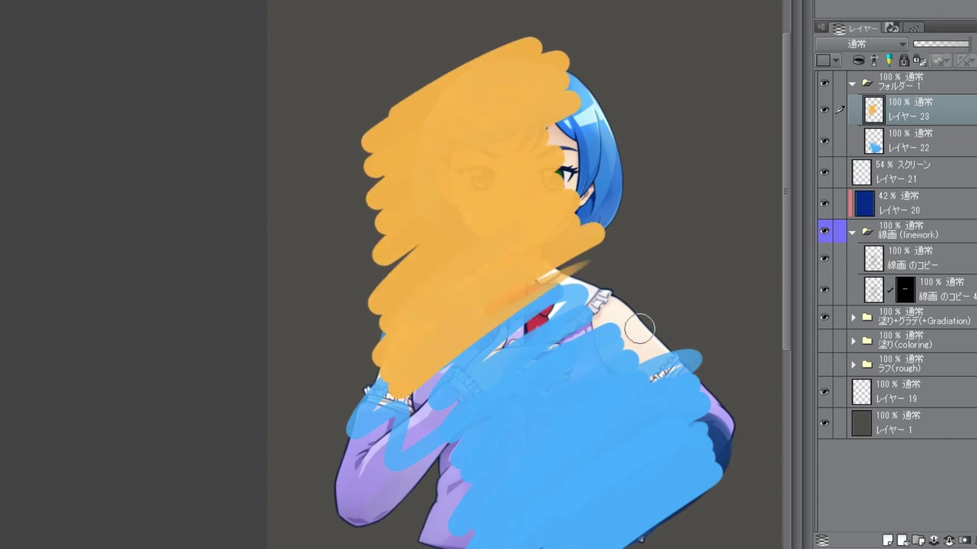
Hide the orange layer and spread soft translucent blue over the whole figure on レイヤー 22 with a much larger brush
left_click(824, 110)
key("alt+bracketleft")
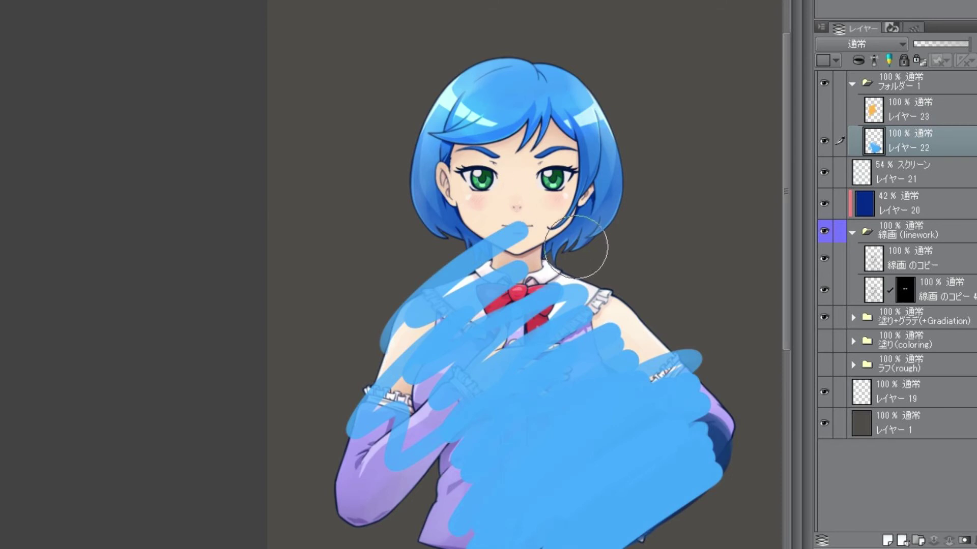
key("bracketright")
key("bracketright")
key("bracketright")
key("bracketright")
key("bracketright")
mouse_move(593, 366)
left_mouse_down()
mouse_move(647, 350)
mouse_move(593, 402)
mouse_move(505, 410)
mouse_move(403, 458)
mouse_move(590, 286)
mouse_move(525, 318)
mouse_move(585, 117)
mouse_move(414, 240)
mouse_move(458, 227)
mouse_move(529, 375)
mouse_move(385, 305)
mouse_move(432, 218)
mouse_move(402, 227)
mouse_move(548, 324)
mouse_move(621, 296)
mouse_move(558, 548)
mouse_move(694, 419)
mouse_move(600, 410)
mouse_move(530, 438)
mouse_move(468, 417)
mouse_move(450, 181)
mouse_move(530, 54)
mouse_move(599, 368)
left_mouse_up()
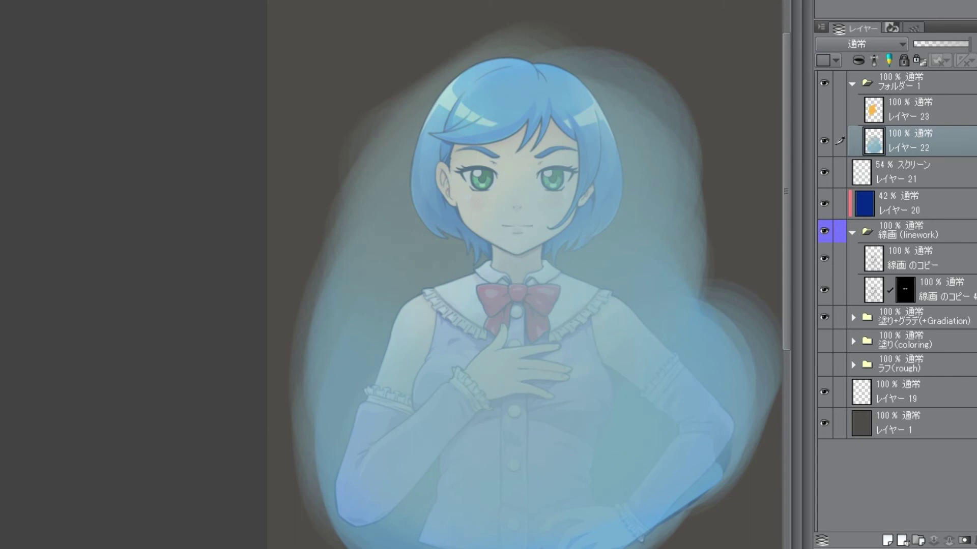
Try Overlay on the blue レイヤー 22, and set its blending mode to Soft Light
left_click(922, 110, "shift")
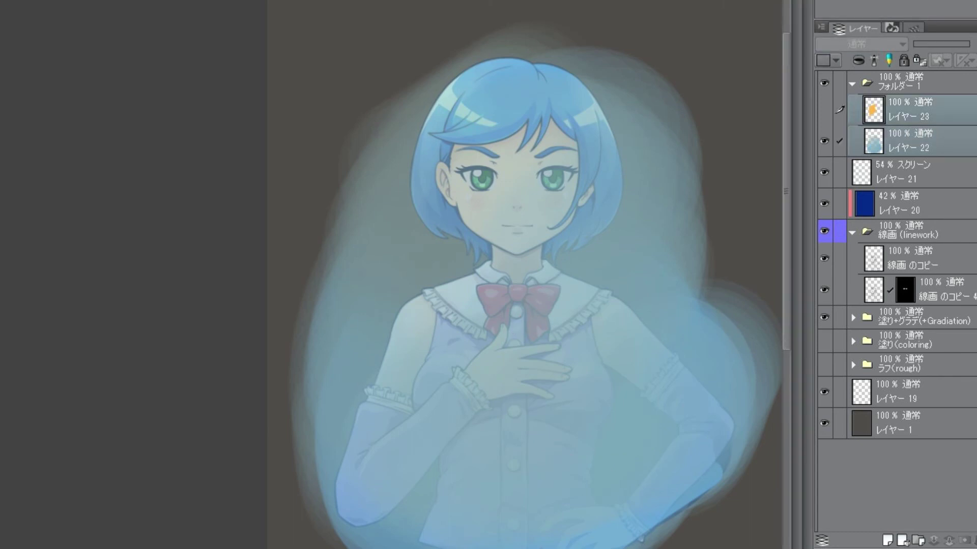
left_click(922, 141)
left_click(861, 44)
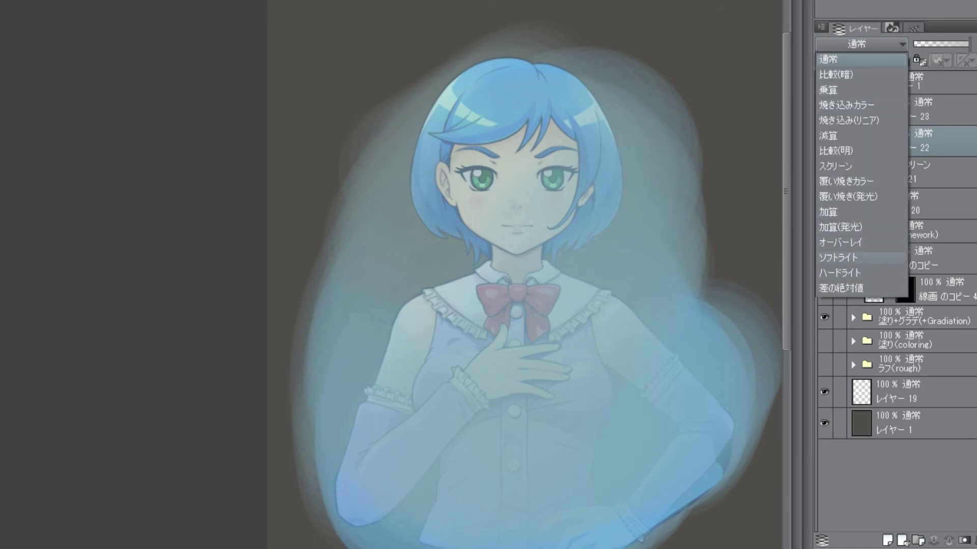
left_click(840, 242)
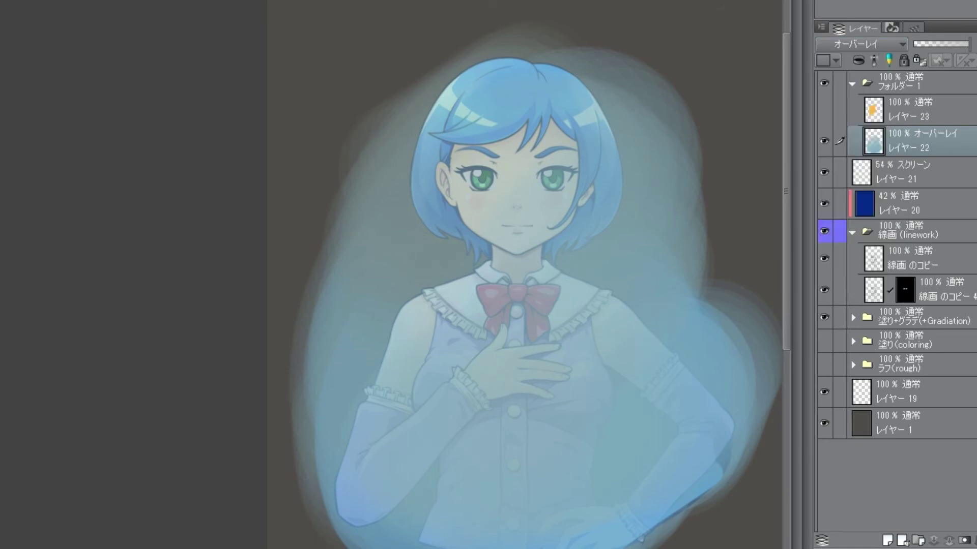
left_click(861, 43)
left_click(845, 258)
Move the blue and orange layers out of フォルダー 1 to just above the Screen glow layer and delete the empty folder
left_click(840, 110)
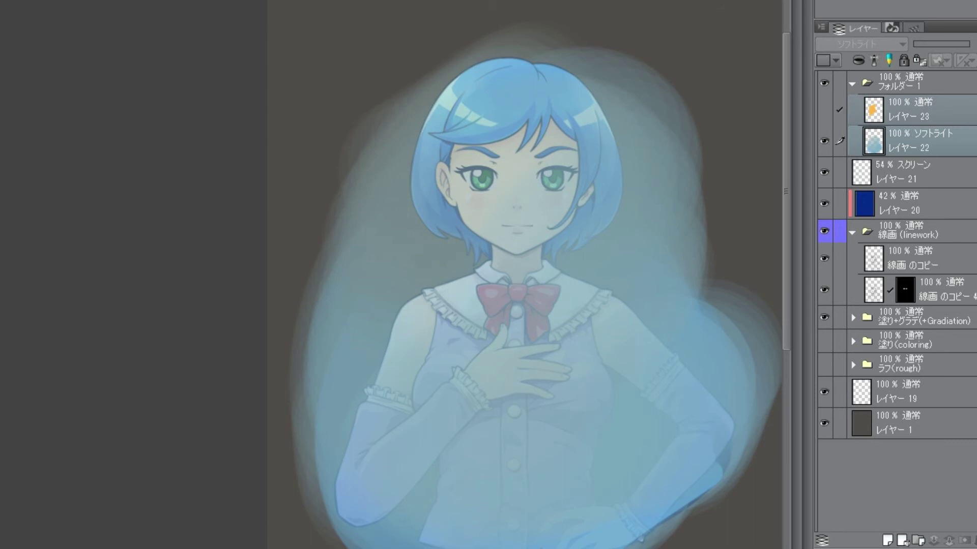
left_click_drag(929, 111, 927, 157)
left_click(929, 83)
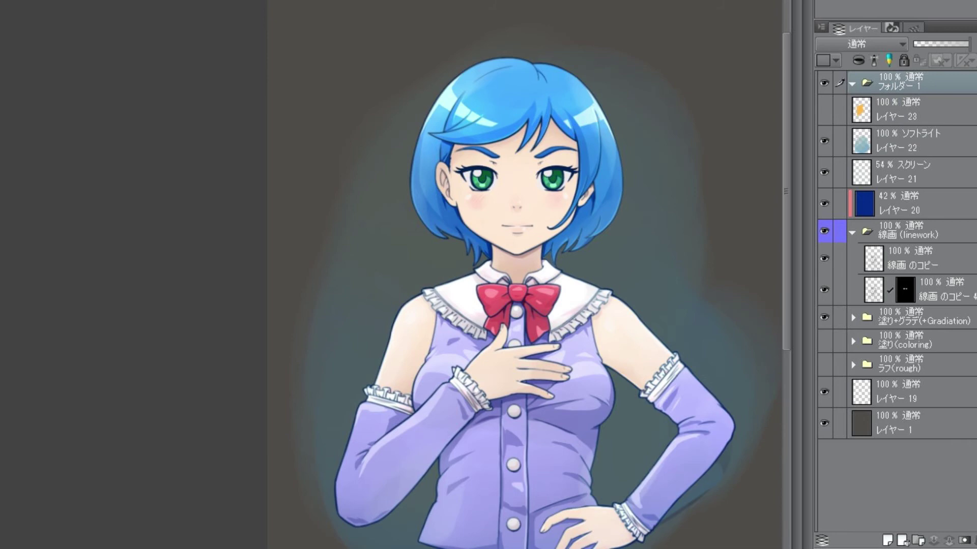
left_click_drag(929, 83, 975, 540)
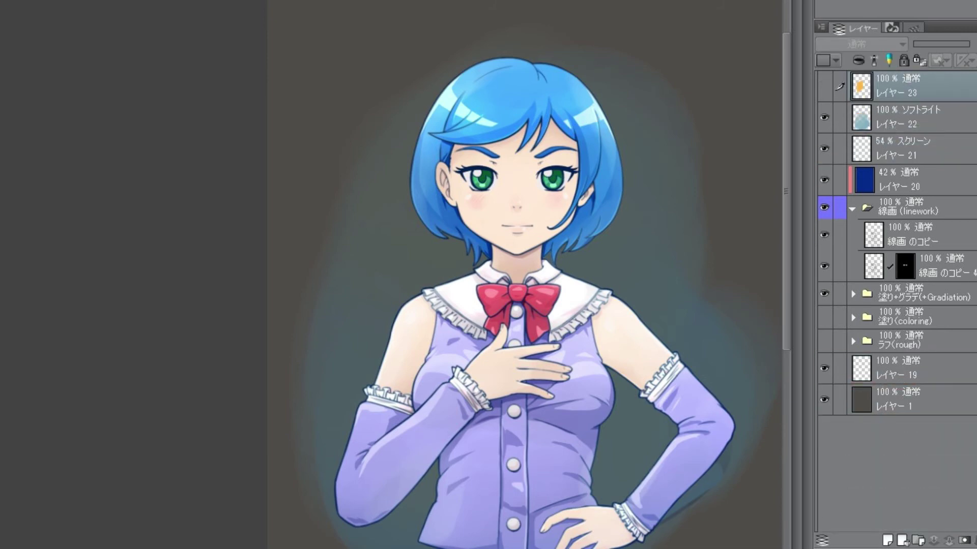
Try Normal, Screen and Overlay blending on the blue layer, restore Soft Light, and check its effect by toggling visibility
left_click(929, 117)
left_click(862, 45)
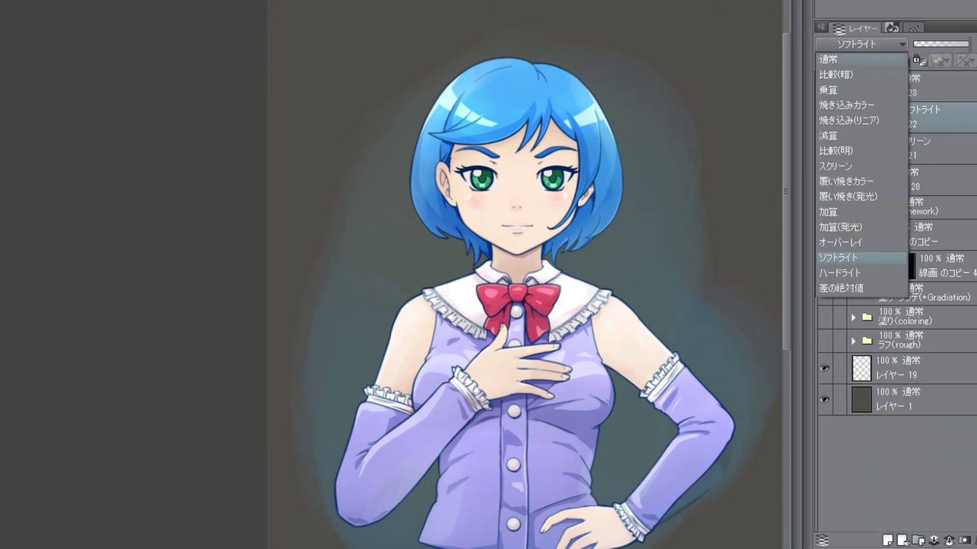
left_click(859, 60)
left_click(861, 44)
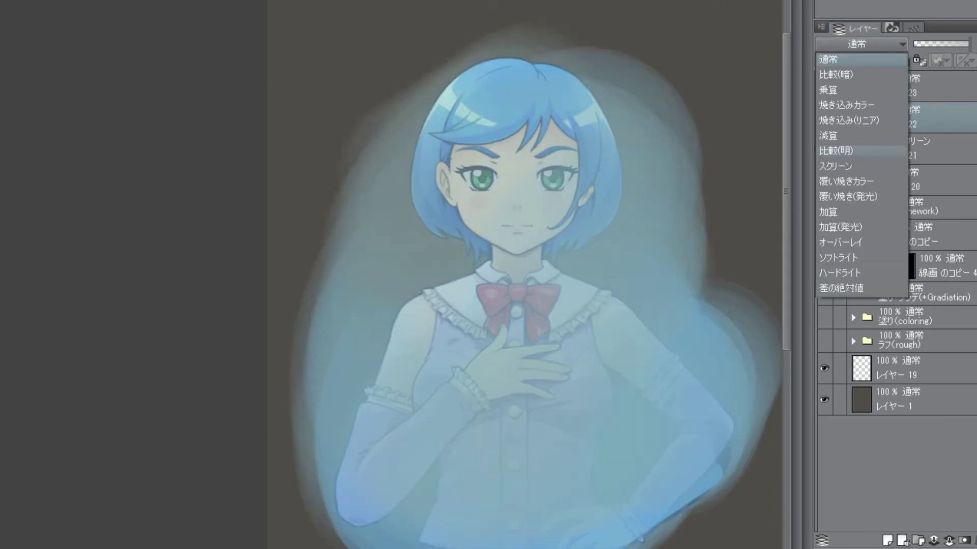
left_click(836, 166)
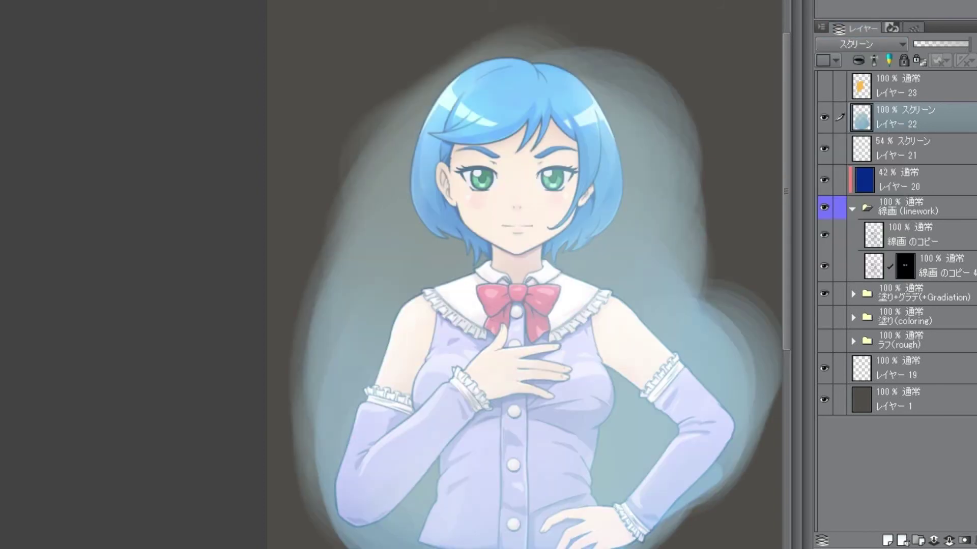
left_click(862, 44)
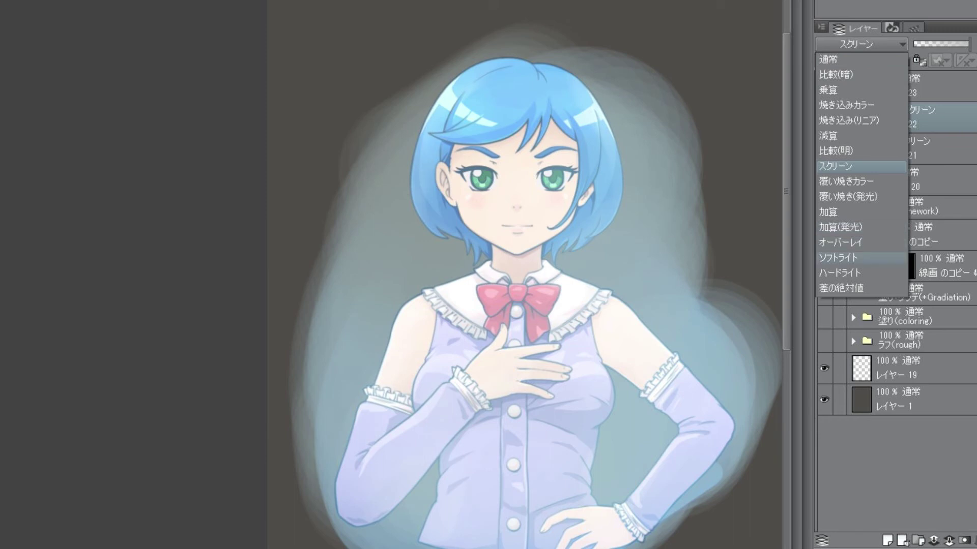
left_click(840, 242)
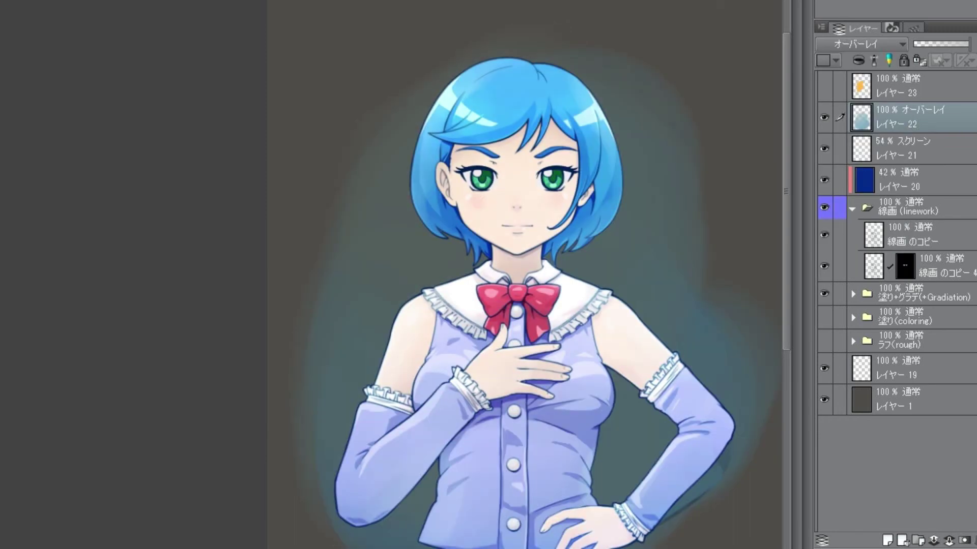
left_click(862, 44)
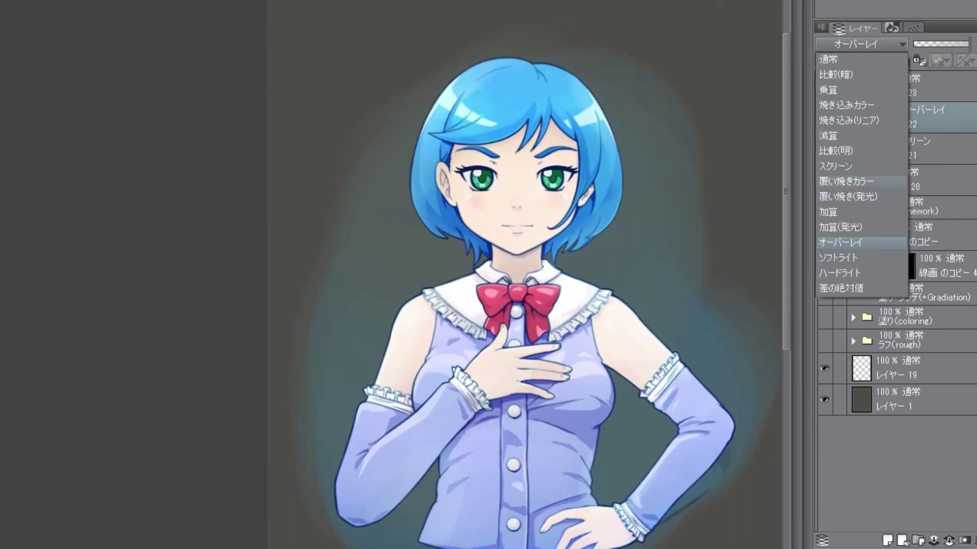
left_click(838, 257)
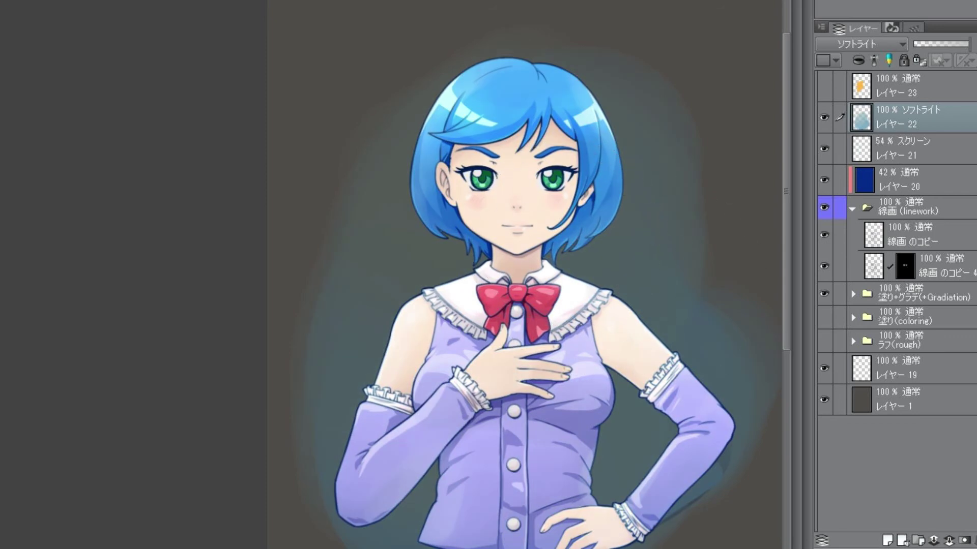
left_click(824, 117)
left_click(824, 117)
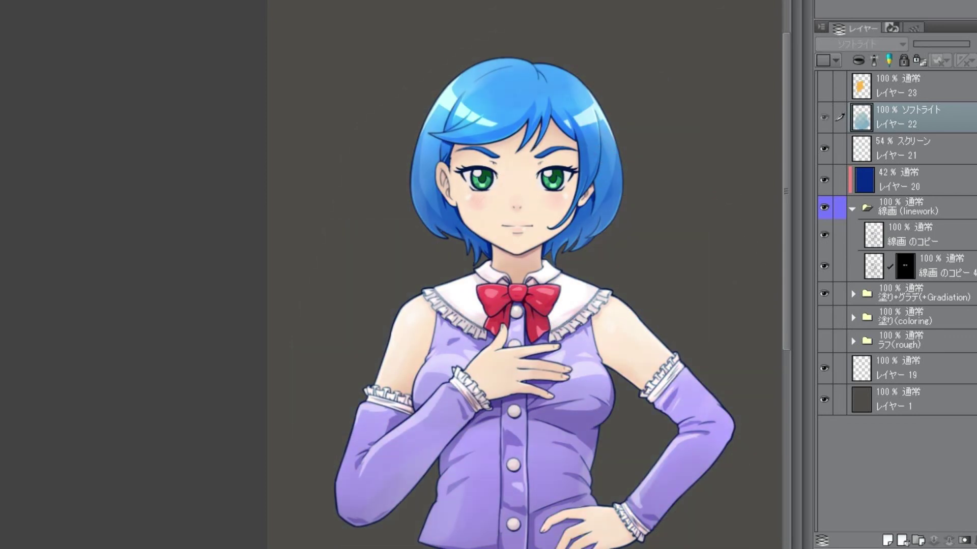
Show the orange レイヤー 23 and spread soft orange over the head, torso and surrounding background with large strokes
left_click(824, 86)
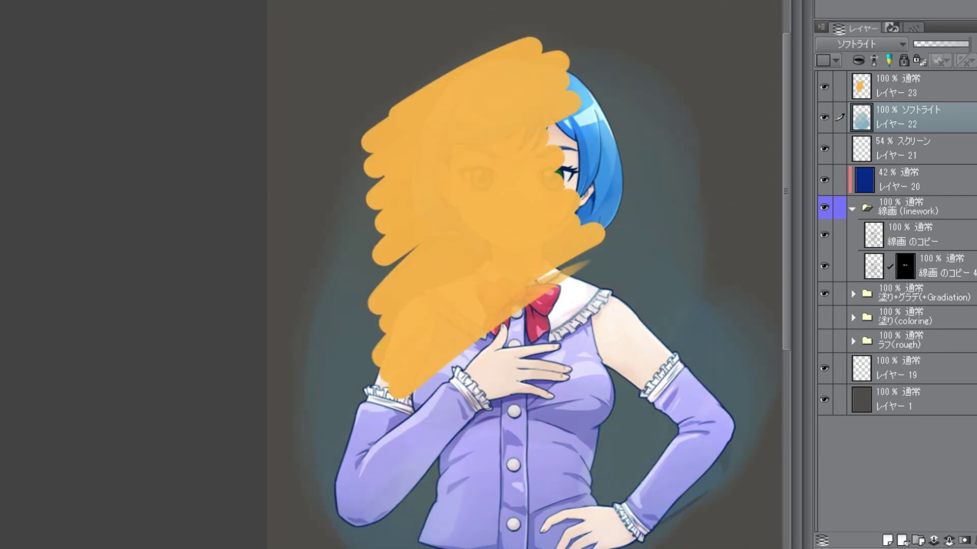
left_click(916, 87)
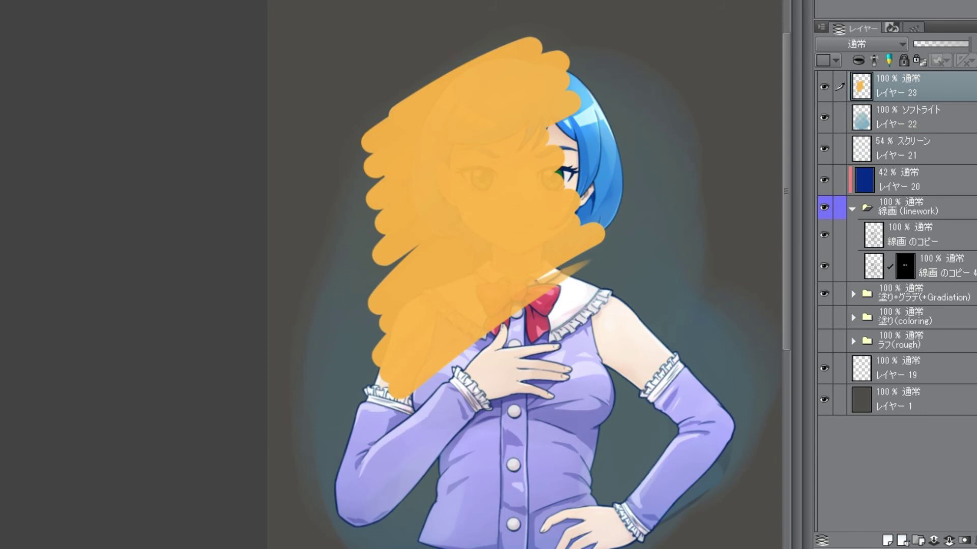
mouse_move(453, 239)
left_mouse_down()
mouse_move(522, 369)
mouse_move(447, 414)
mouse_move(506, 164)
mouse_move(456, 412)
mouse_move(580, 445)
mouse_move(599, 328)
left_mouse_up()
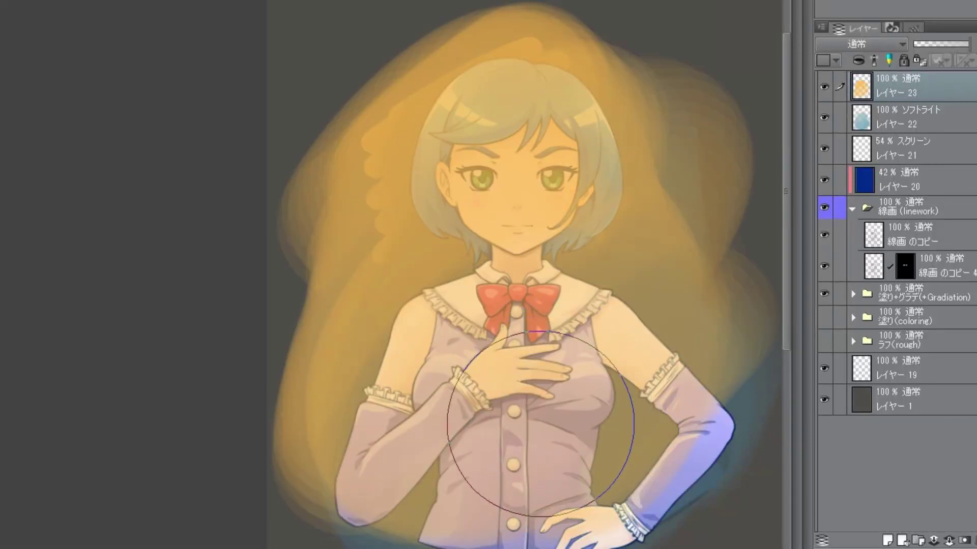
Set the orange layer's blending mode to Soft Light and check its effect by toggling its visibility
left_click(860, 44)
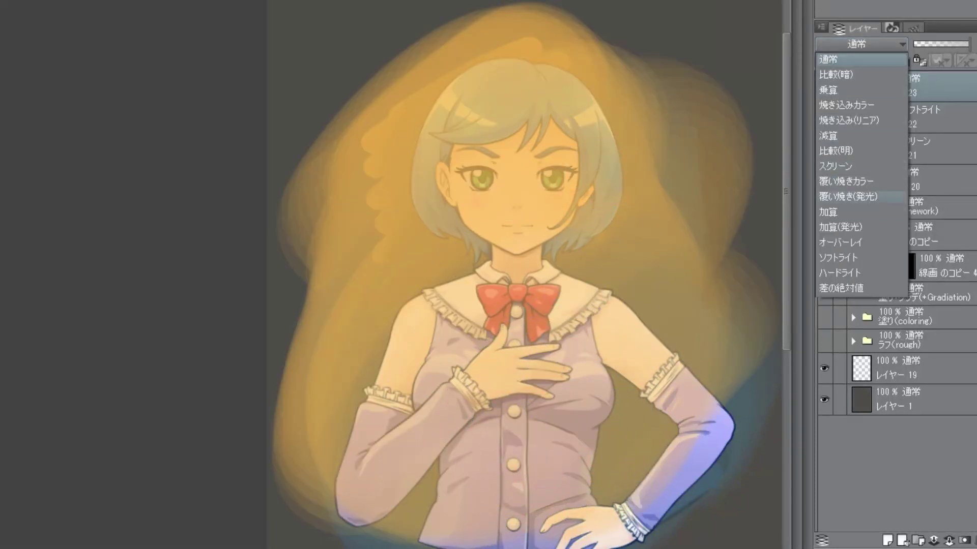
left_click(838, 257)
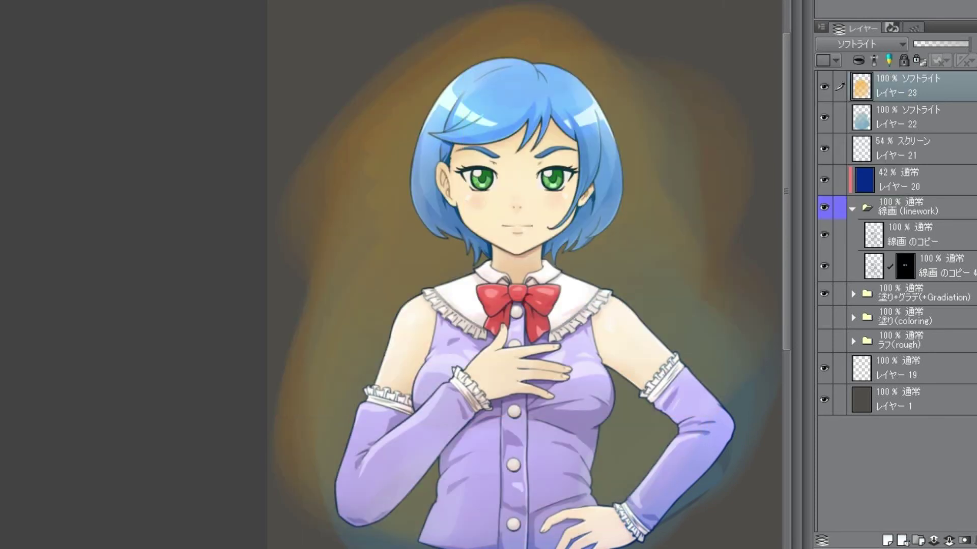
left_click(825, 86)
left_click(824, 86)
Select the figure's silhouette from the 塗り+グラデ folder, clear everything outside it on both Soft Light layers, and deselect
left_click(840, 117)
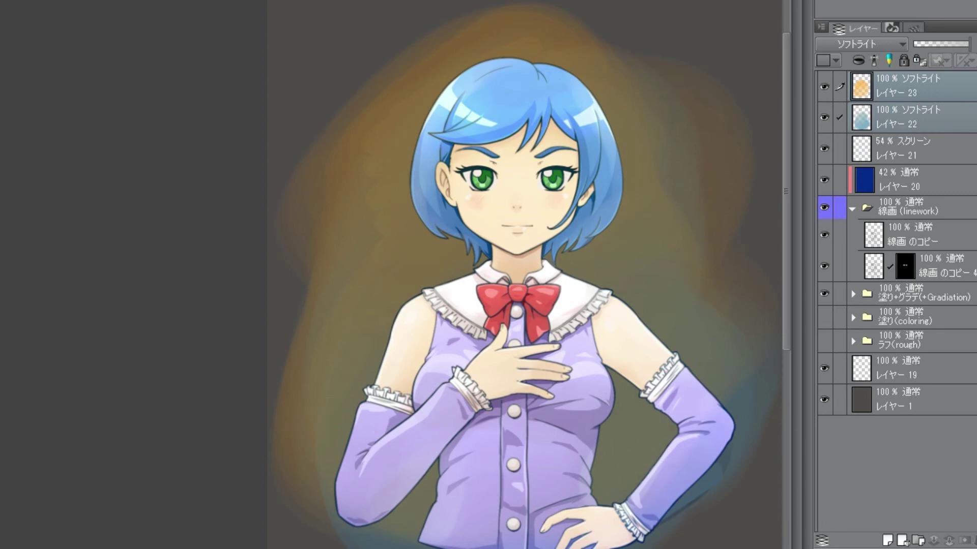
left_click(839, 294)
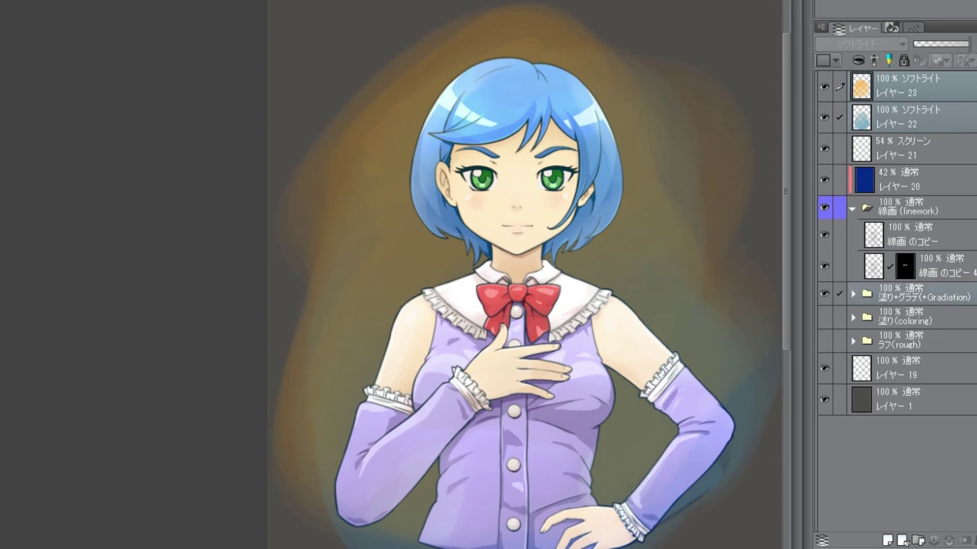
left_click(866, 294, "ctrl")
left_click(910, 86)
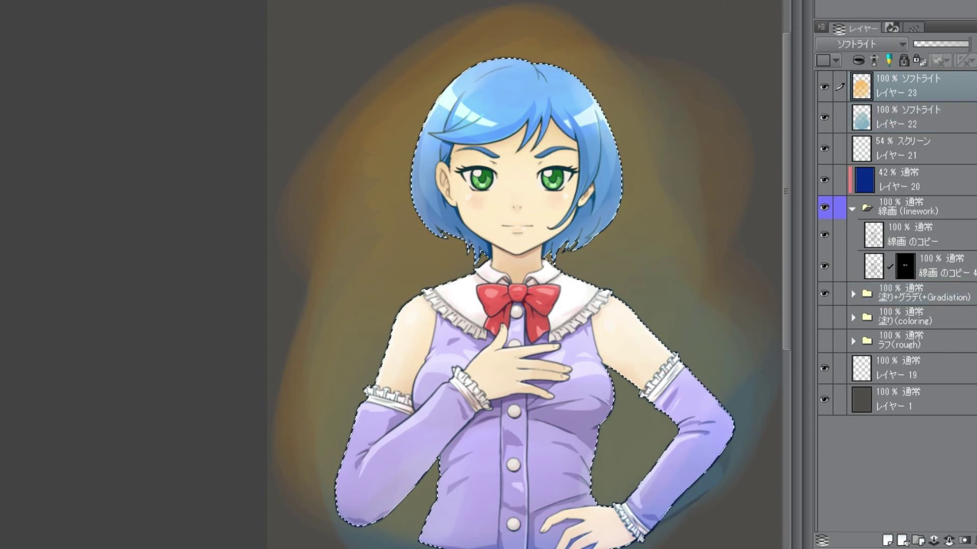
left_click(839, 117)
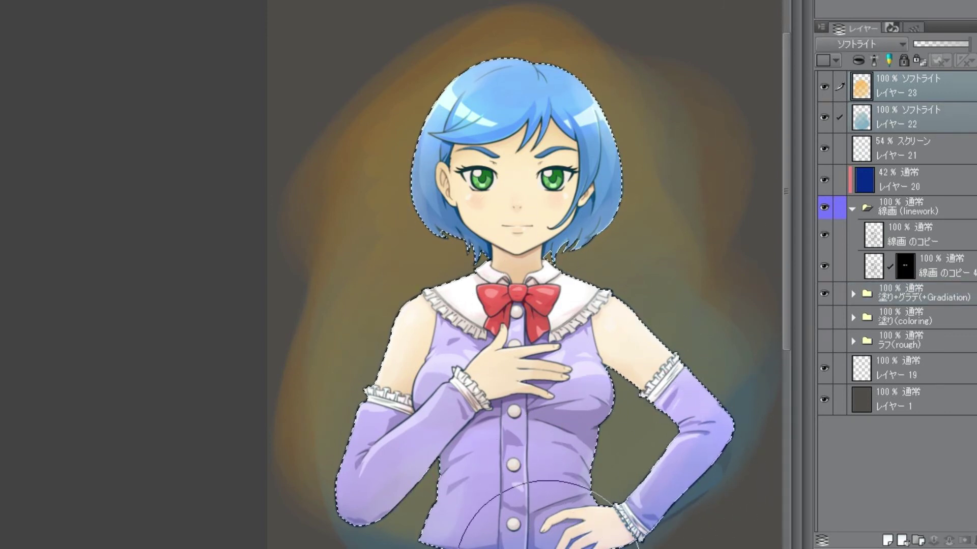
key("shift+Delete")
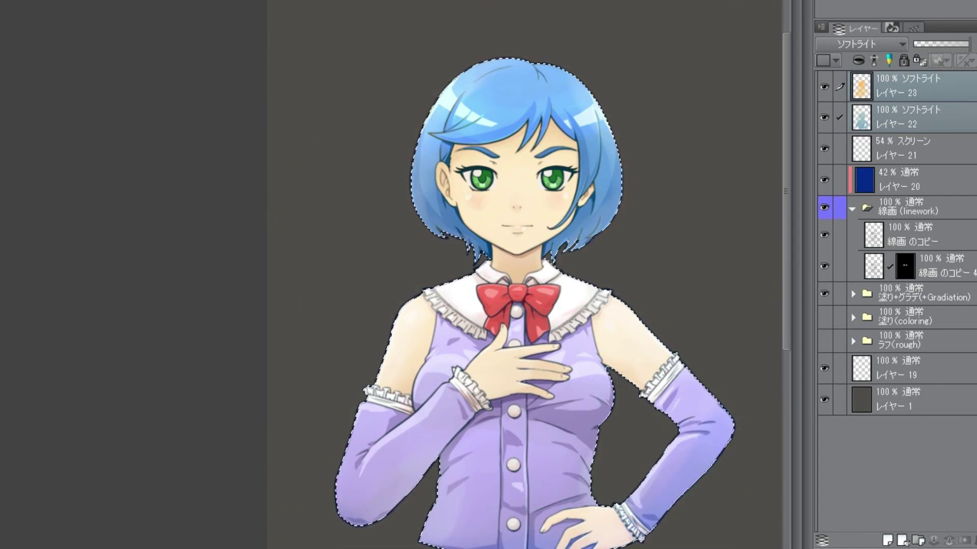
key("ctrl+d")
Compare the whole figure with the orange and blue Soft Light layers each switched on and off
left_click(825, 87)
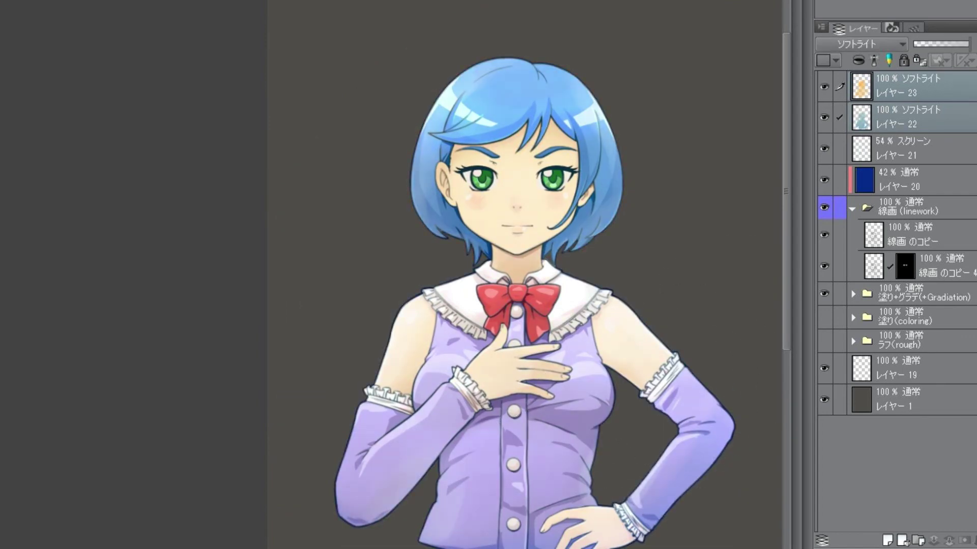
left_click(824, 118)
left_click(825, 118)
left_click(824, 87)
left_click(825, 86)
left_click(824, 117)
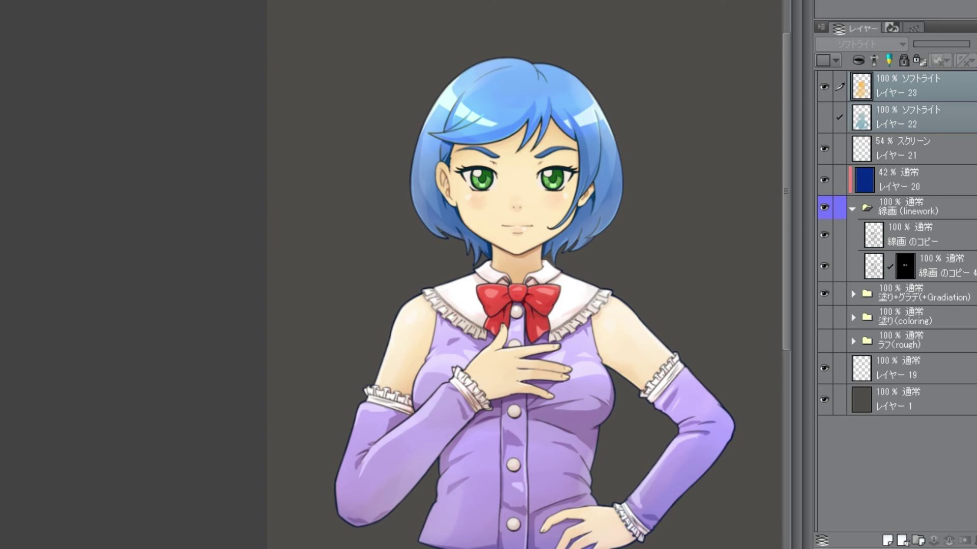
left_click(824, 118)
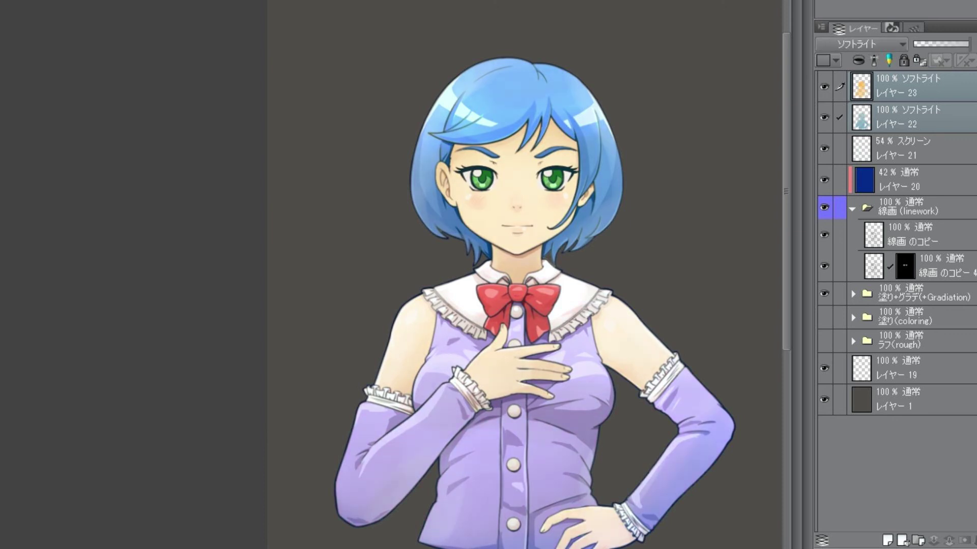
left_click(825, 117)
left_click_drag(514, 315, 480, 254)
scroll(513, 315, "down", 3)
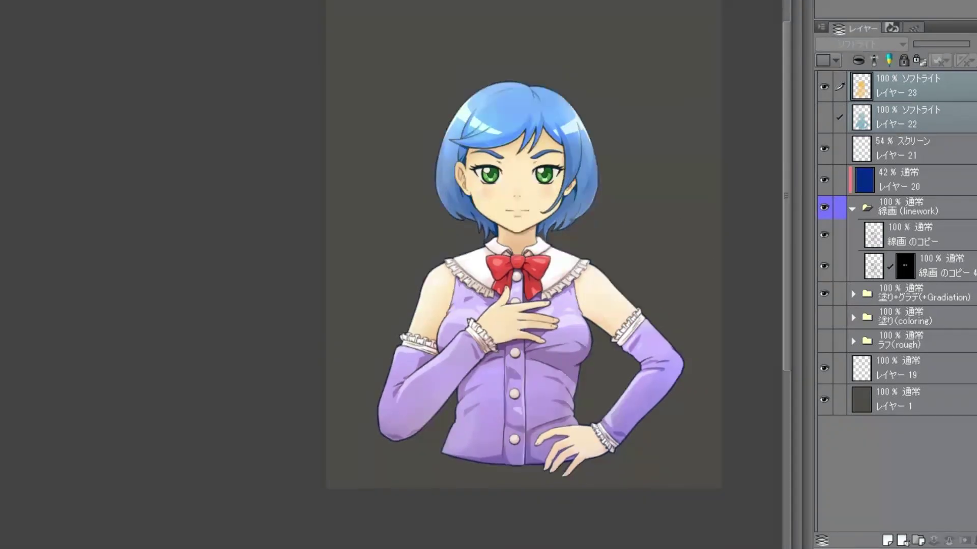
Delete the blue Soft Light layer レイヤー 22, keeping the orange レイヤー 23
scroll(498, 285, "up", 1)
scroll(662, 397, "up", 2)
left_click_drag(589, 356, 637, 376)
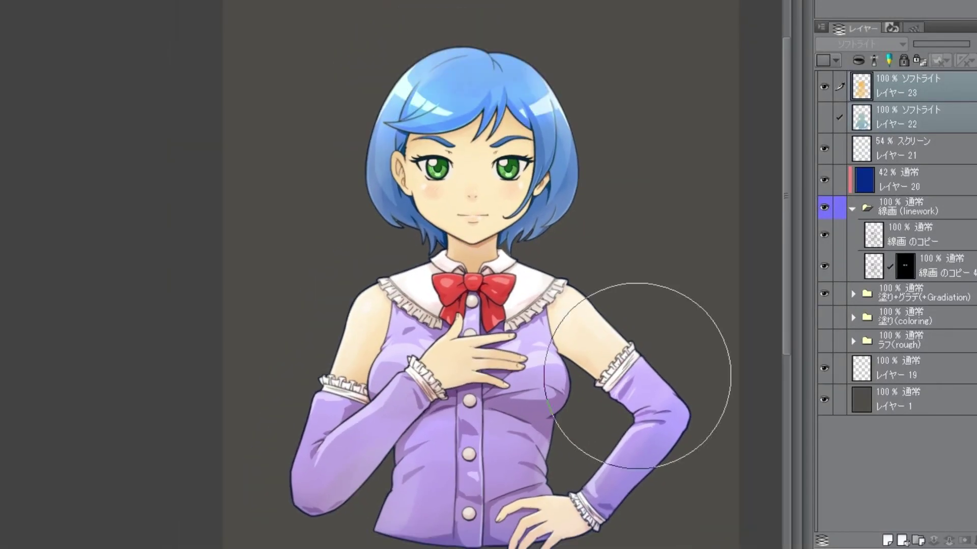
left_click(910, 117)
key("Delete")
Compare the figure with レイヤー 23, レイヤー 21 and レイヤー 20 all switched off and back on
scroll(636, 204, "up", 1)
left_click_drag(534, 285, 539, 347)
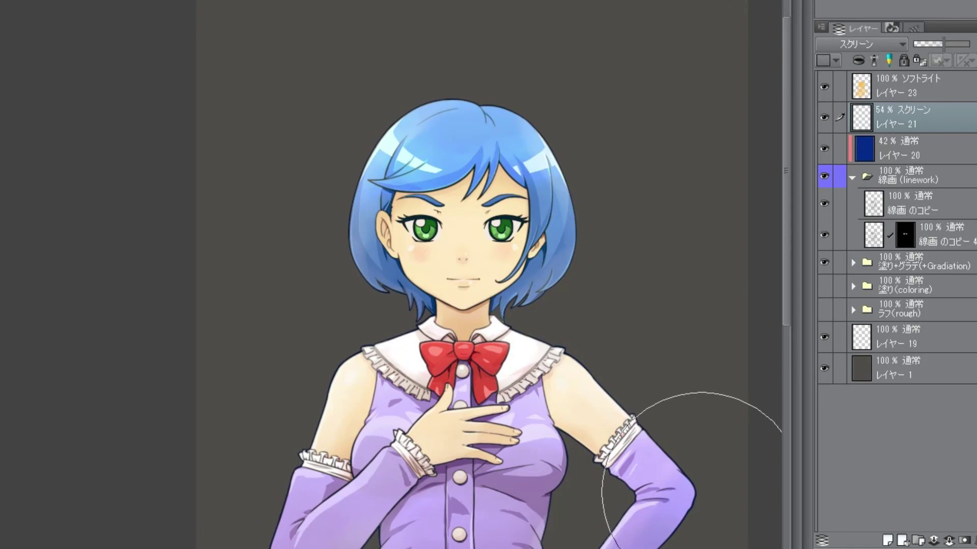
left_click_drag(824, 86, 824, 149)
left_click_drag(684, 369, 675, 347)
scroll(682, 321, "down", 3)
scroll(669, 326, "up", 3)
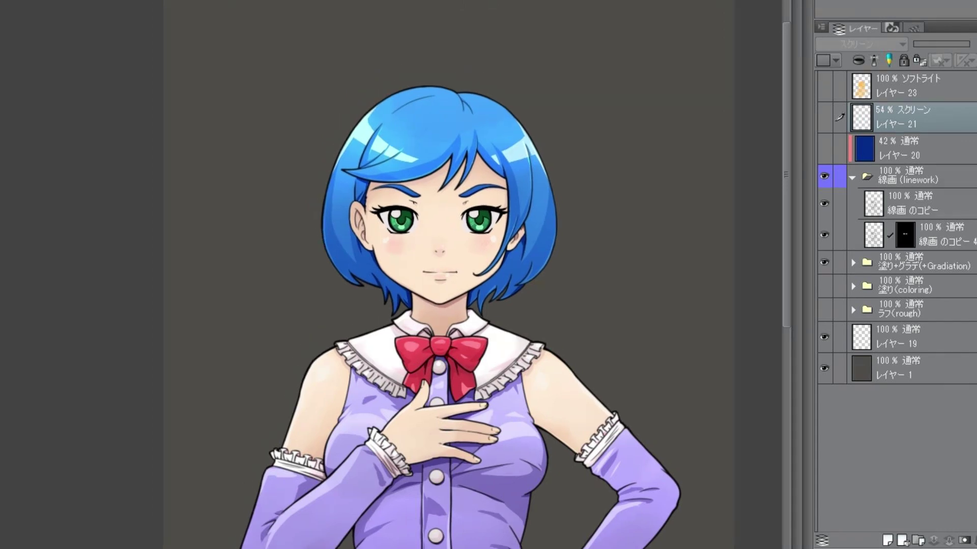
left_click_drag(824, 148, 824, 86)
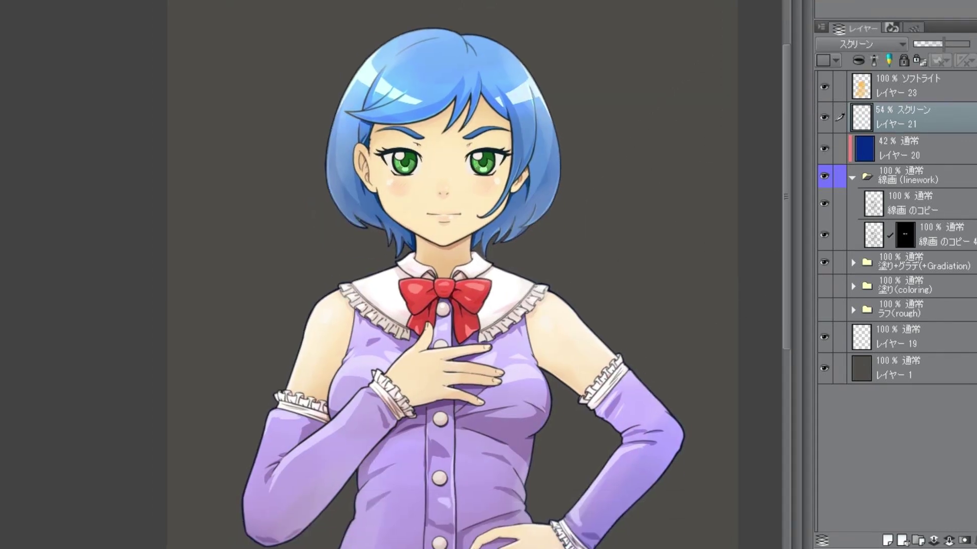
scroll(513, 285, "down", 3)
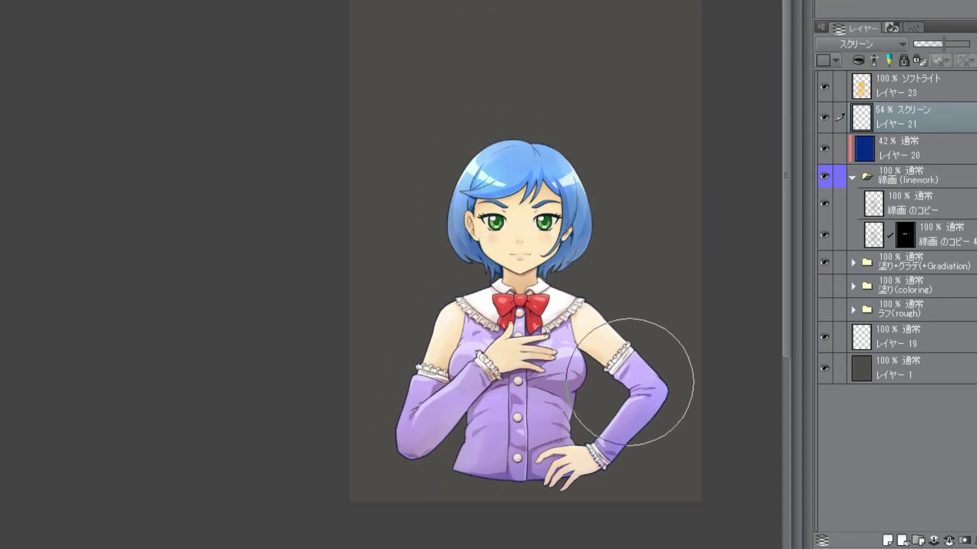
scroll(630, 383, "up", 2)
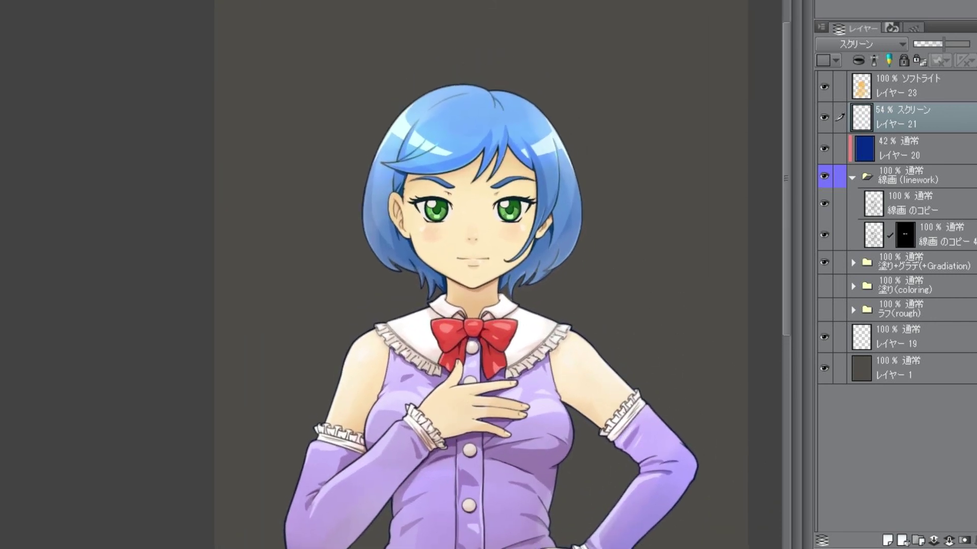
Hide the three effect layers above the linework, restore them one at a time, and examine the whole figure
left_click_drag(824, 86, 824, 149)
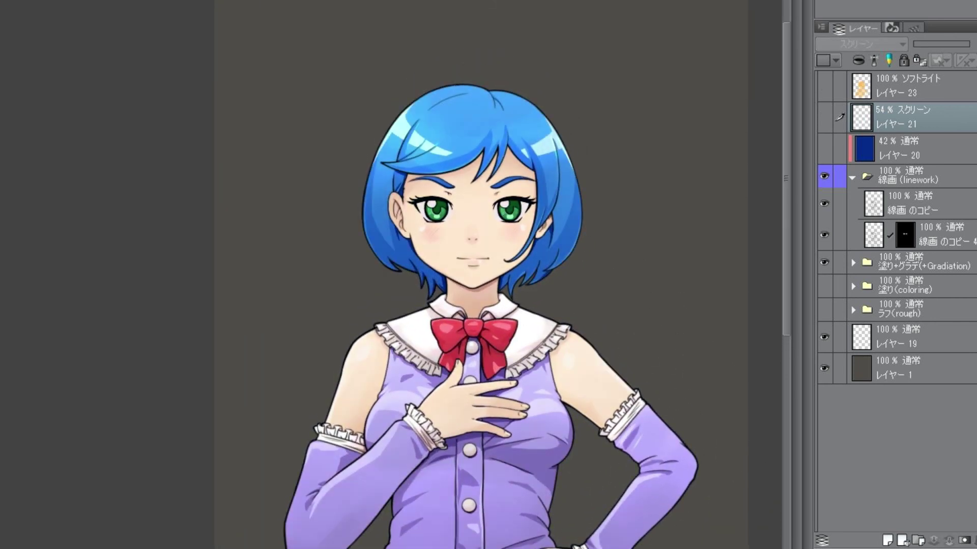
left_click(824, 87)
scroll(488, 285, "down", 2)
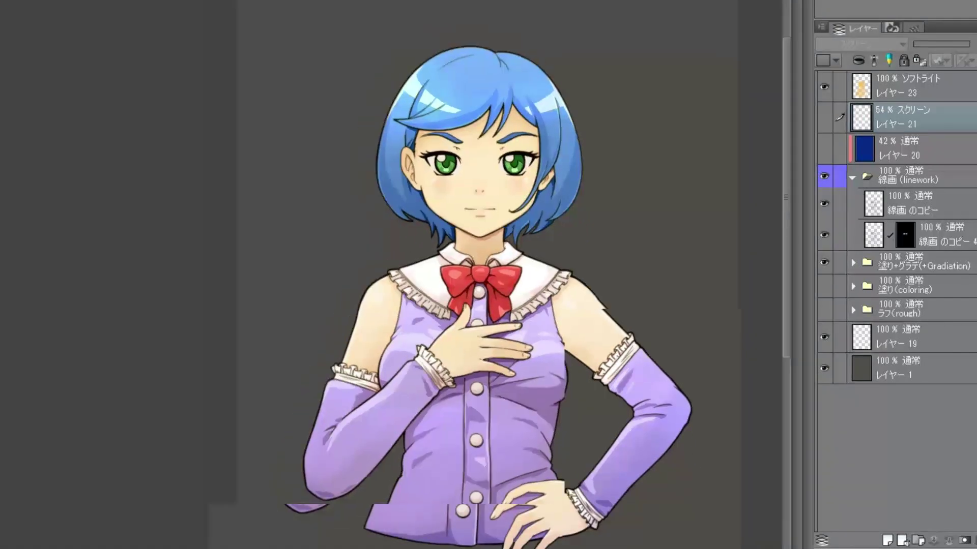
left_click(824, 148)
left_click(824, 117)
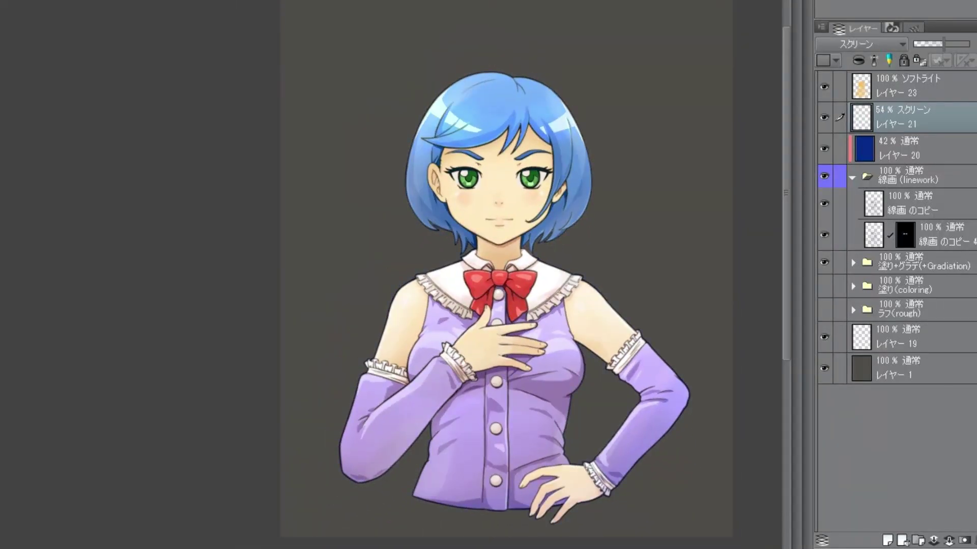
scroll(507, 285, "down", 1)
scroll(611, 432, "down", 2)
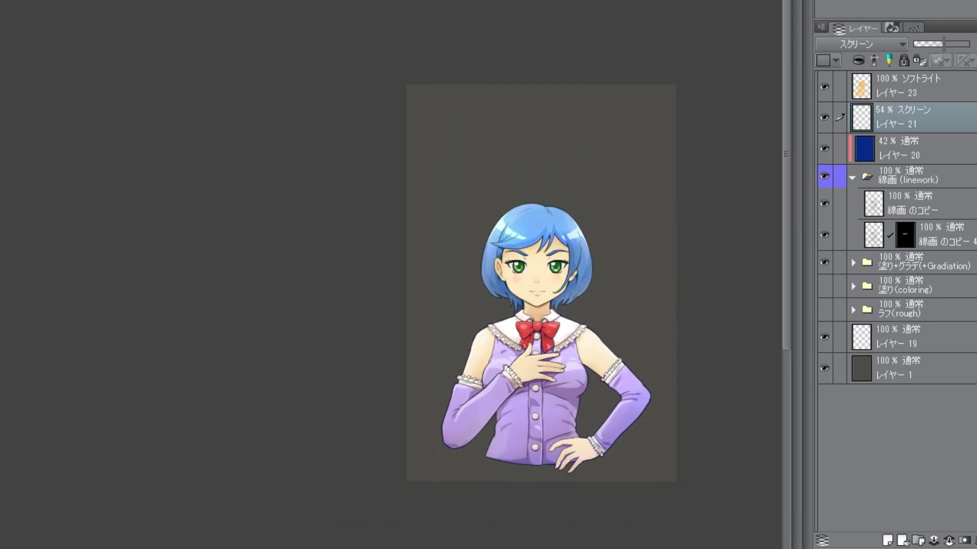
scroll(629, 381, "up", 4)
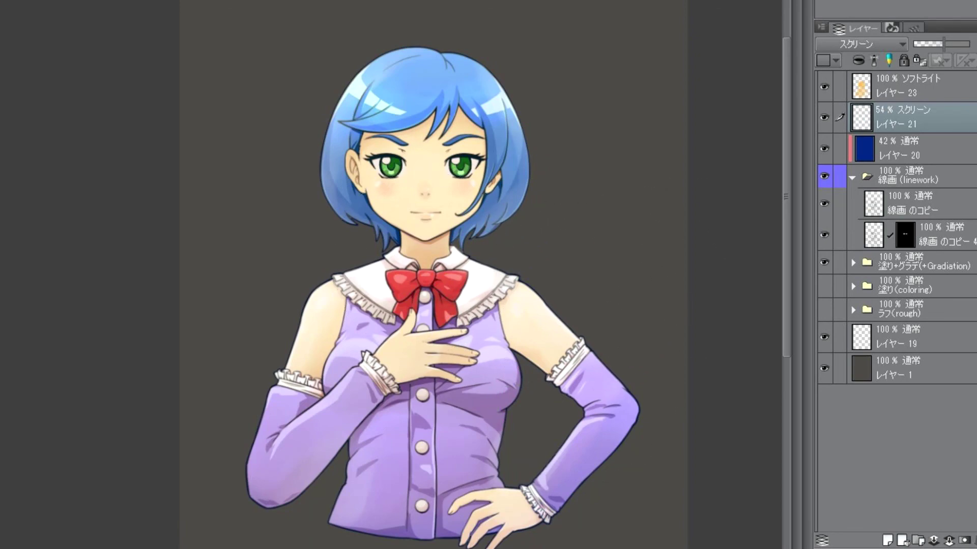
Hide レイヤー 20, the Screen レイヤー 21 and the orange Soft Light レイヤー 23 one by one, checking the linework's visibility along the way
left_click(825, 149)
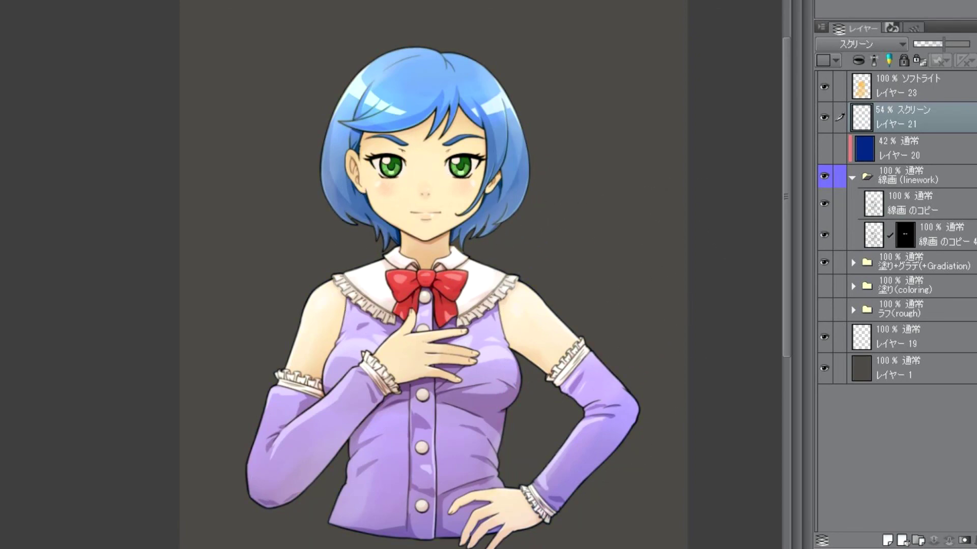
left_click(824, 176)
left_click(824, 176)
left_click(824, 118)
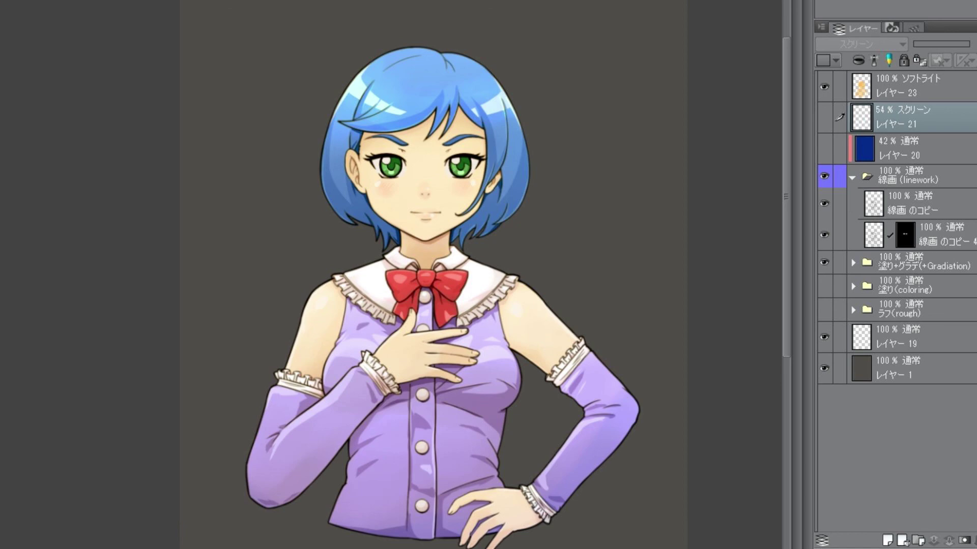
left_click(824, 87)
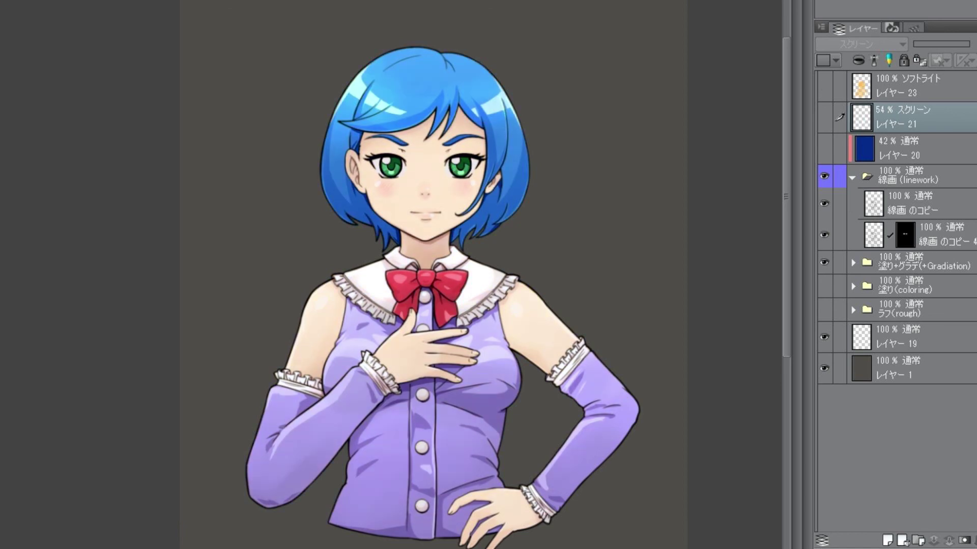
Compare the colouring with the 線画 (linework) folder hidden and shown, leaving the folder visible and collapsed
left_click(824, 176)
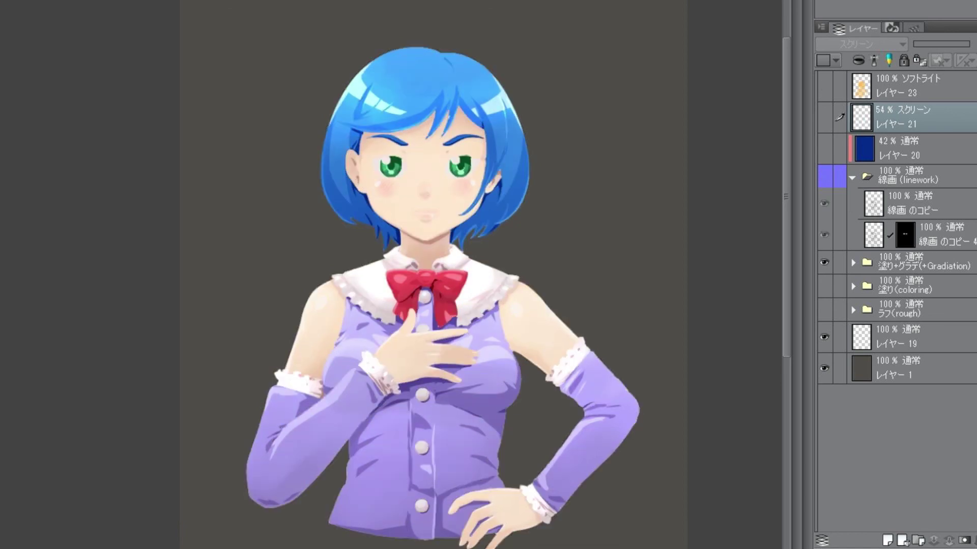
left_click(824, 176)
left_click(824, 176)
left_click(824, 176)
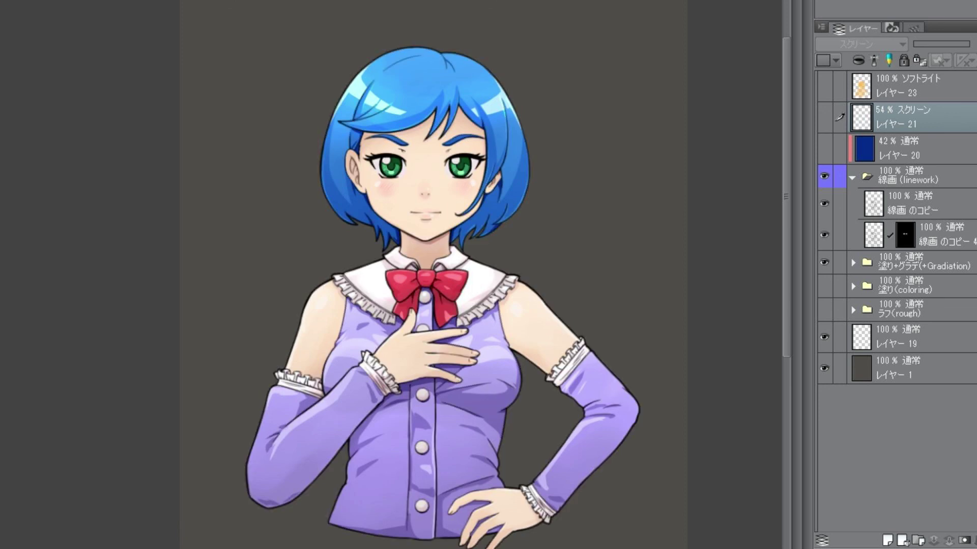
left_click(852, 177)
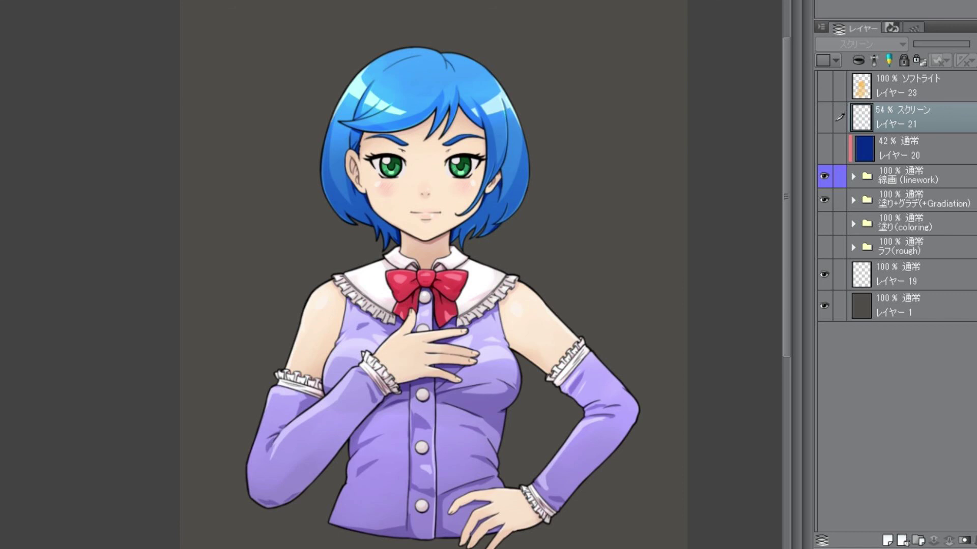